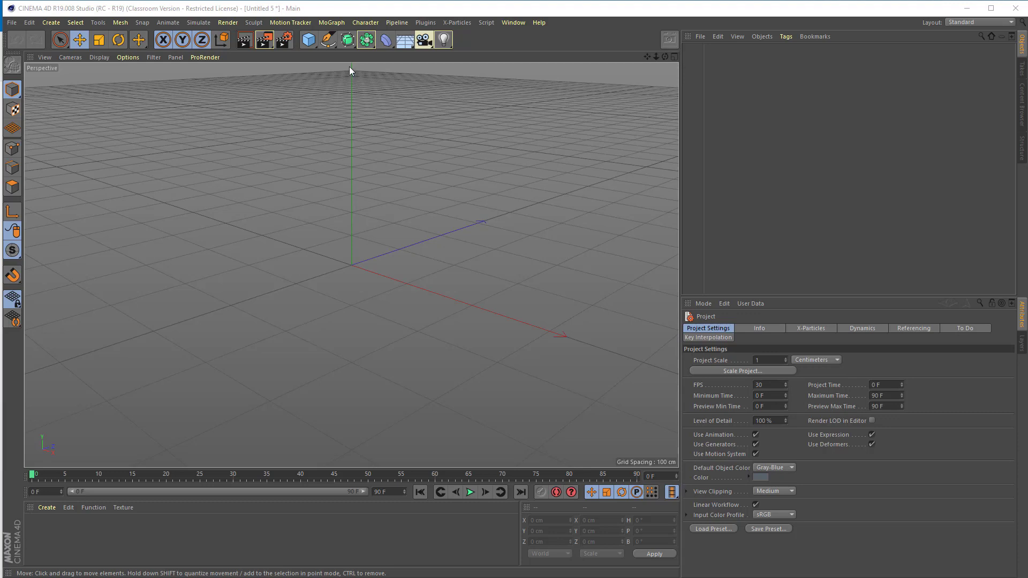
Add a capsule primitive to the empty scene
{"action": "left_click", "coordinate": [305, 43]}
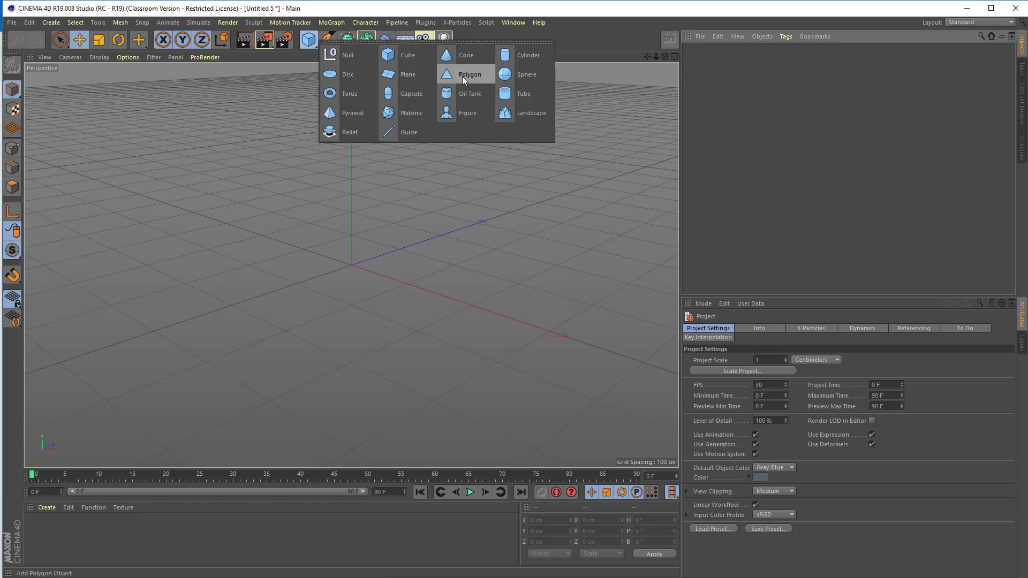
{"action": "left_click", "coordinate": [391, 94]}
{"action": "scroll", "coordinate": [356, 277], "scroll_direction": "up", "scroll_amount": 4}
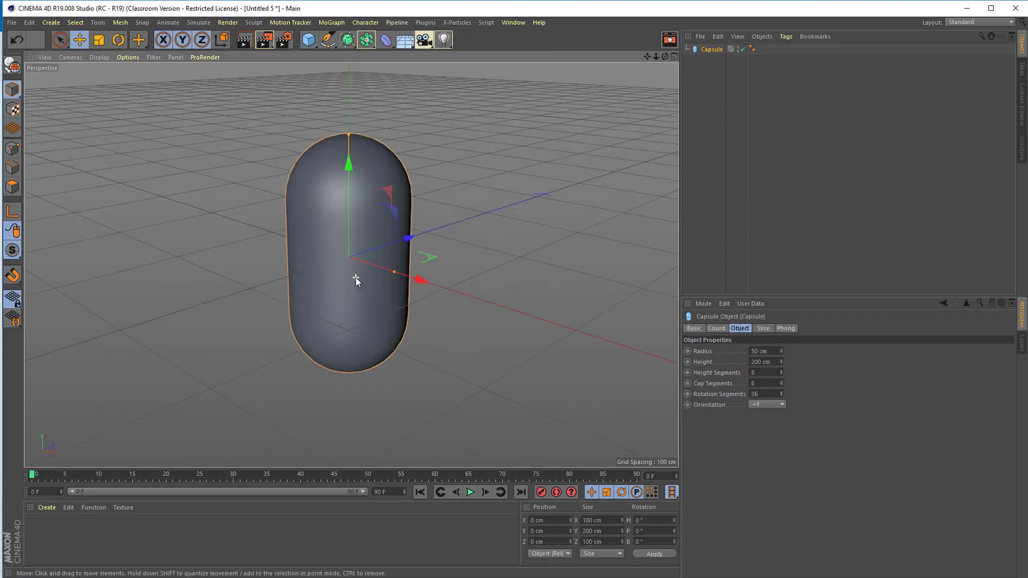
Set the perspective view's display mode to Gouraud Shading (Lines)
{"action": "left_click", "coordinate": [100, 57]}
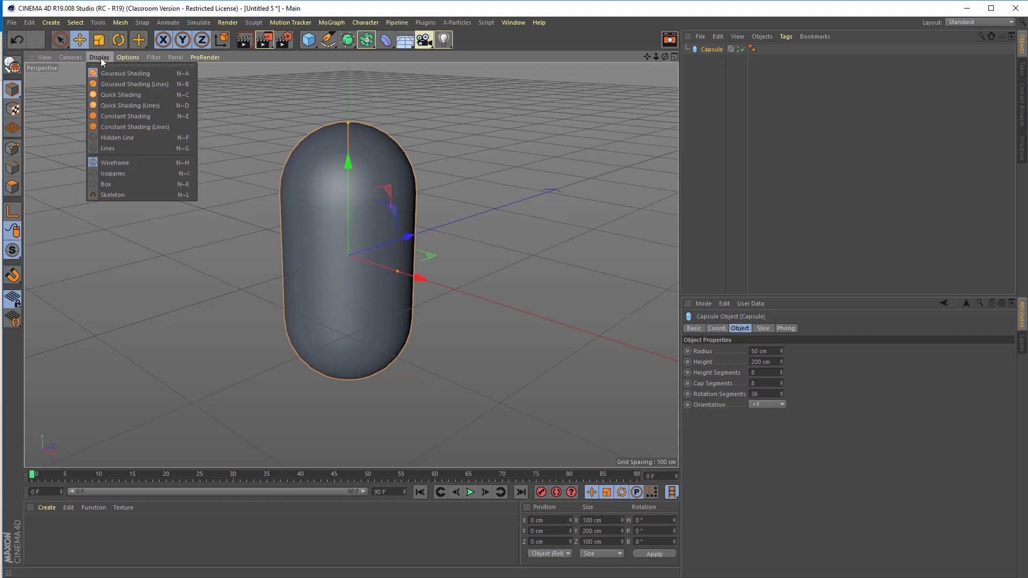
{"action": "left_click", "coordinate": [107, 85]}
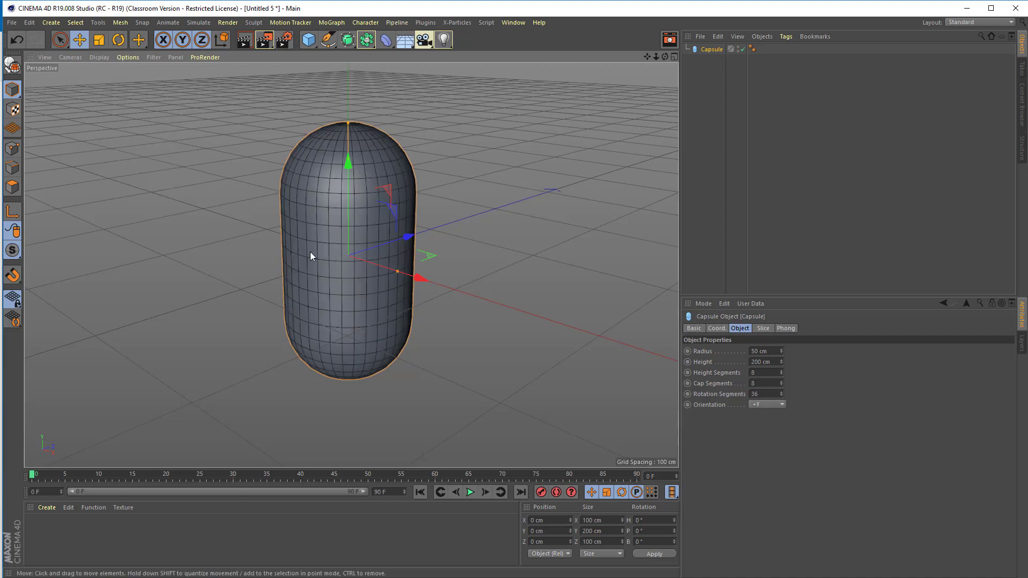
{"action": "left_click", "coordinate": [92, 59]}
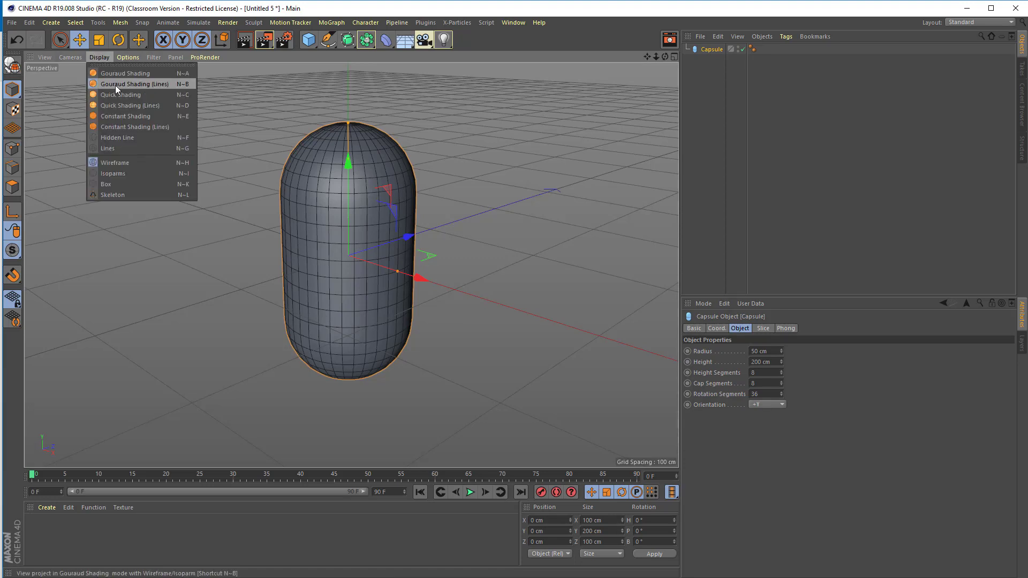
{"action": "left_click", "coordinate": [251, 142]}
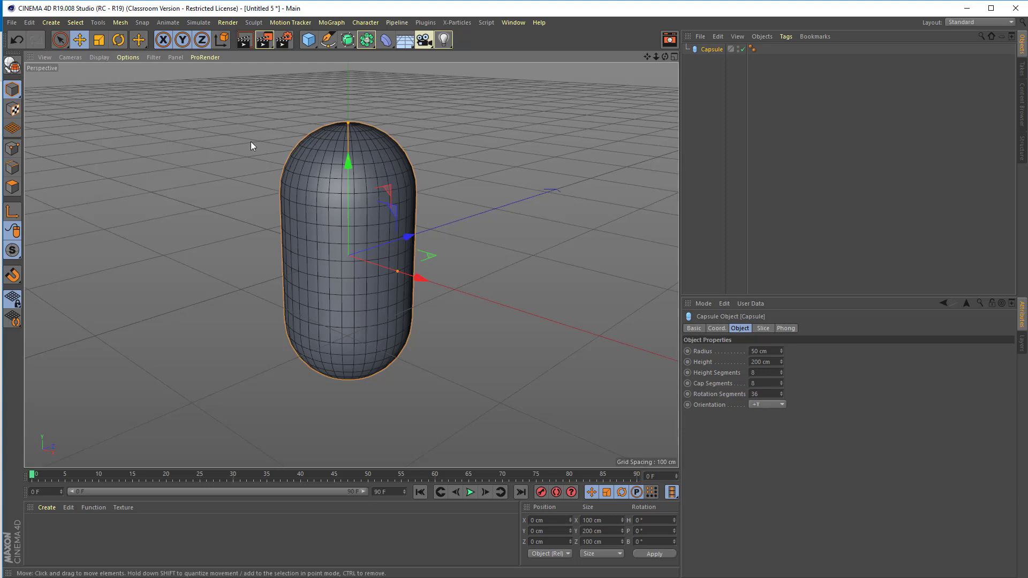
Create a new material with a blue colour of H 213°, S 93 %, V 80 % and apply it to the capsule
{"action": "double_click", "coordinate": [54, 536]}
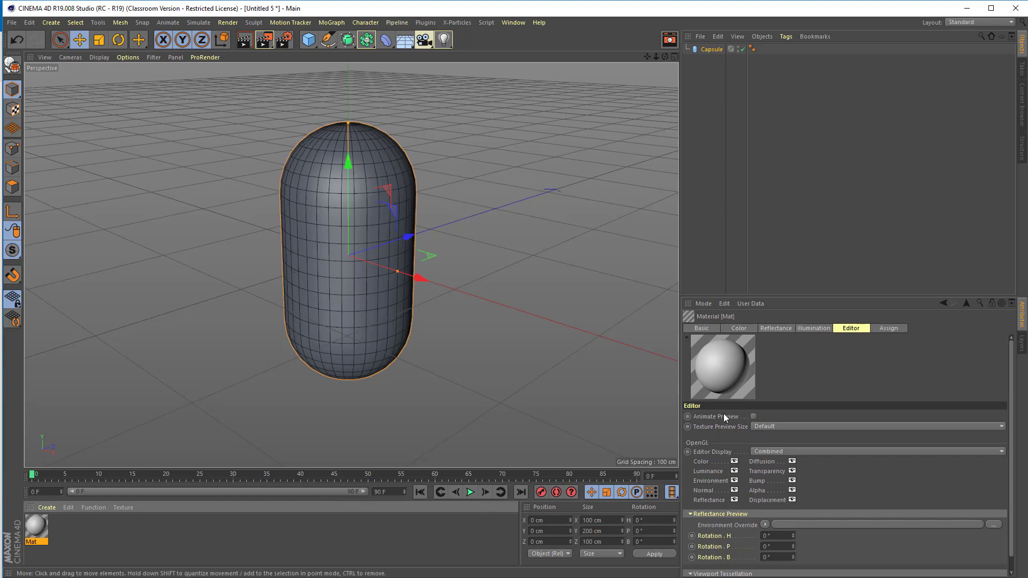
{"action": "double_click", "coordinate": [35, 526]}
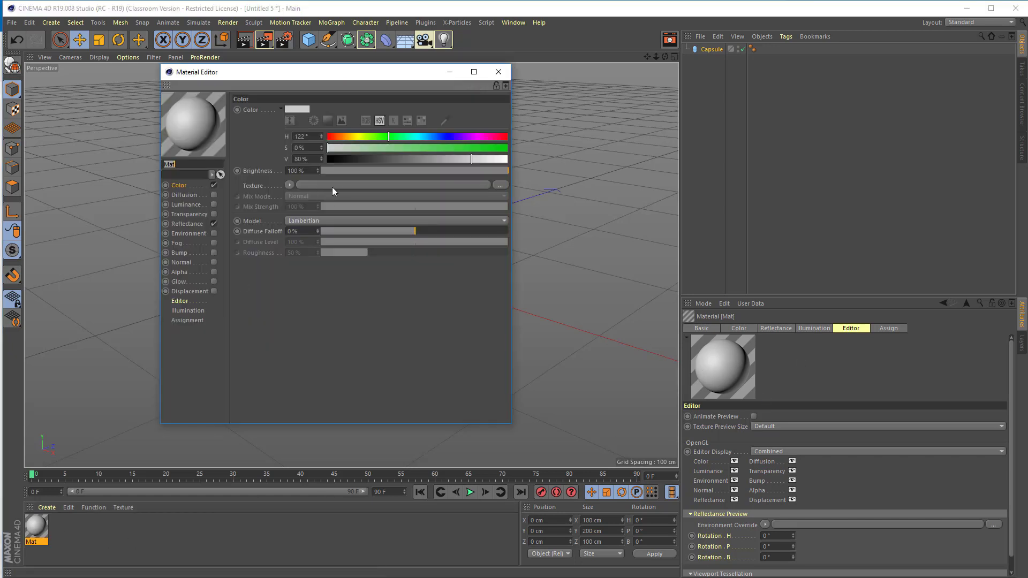
{"action": "left_click_drag", "start_coordinate": [299, 71], "coordinate": [433, 196]}
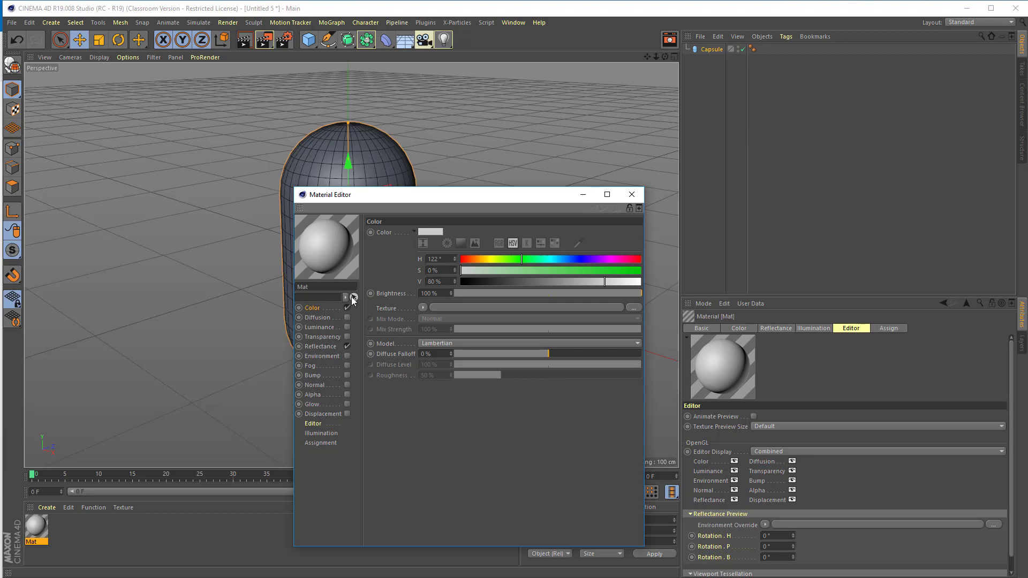
{"action": "left_click_drag", "start_coordinate": [372, 195], "coordinate": [189, 169]}
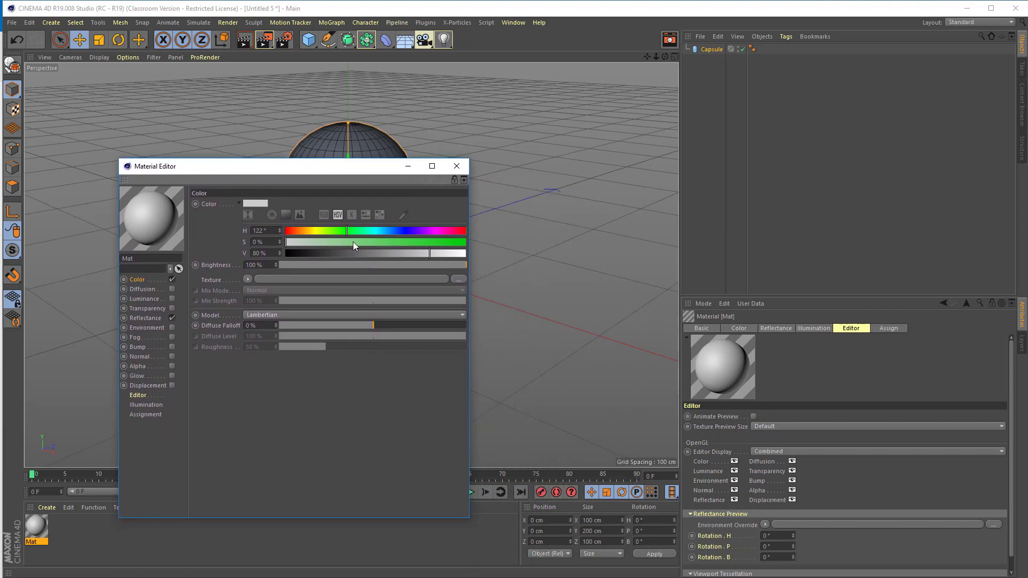
{"action": "left_click_drag", "start_coordinate": [304, 231], "coordinate": [298, 231]}
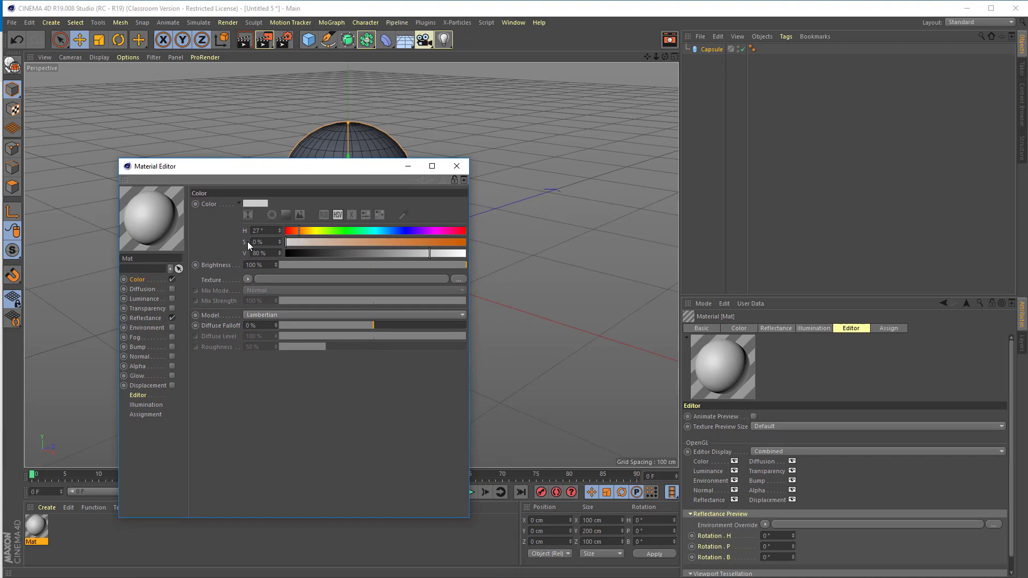
{"action": "mouse_move", "coordinate": [294, 232]}
{"action": "left_mouse_down"}
{"action": "mouse_move", "coordinate": [400, 232]}
{"action": "mouse_move", "coordinate": [355, 226]}
{"action": "mouse_move", "coordinate": [392, 232]}
{"action": "mouse_move", "coordinate": [383, 240]}
{"action": "mouse_move", "coordinate": [453, 242]}
{"action": "left_mouse_up"}
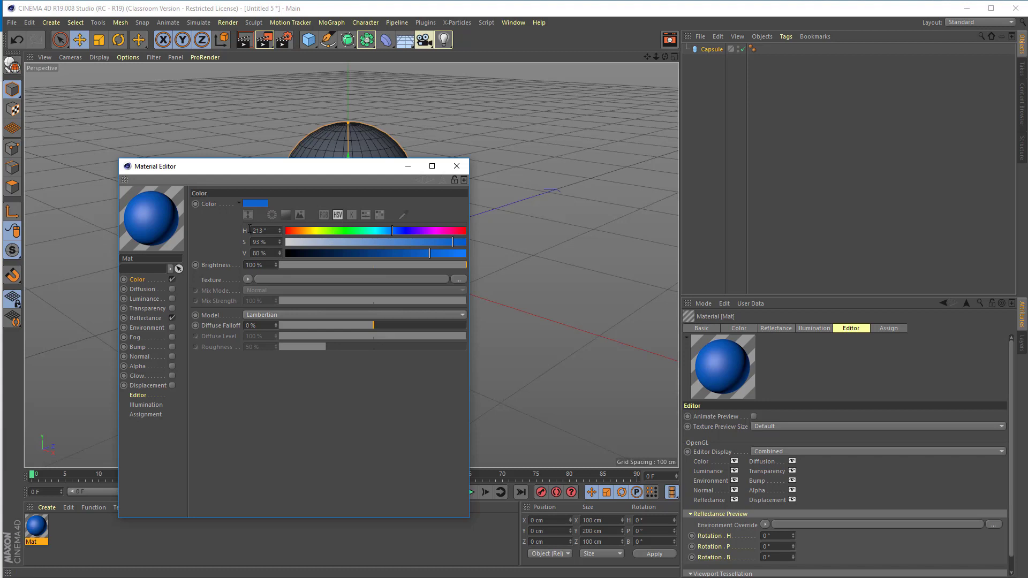
{"action": "left_click", "coordinate": [456, 166]}
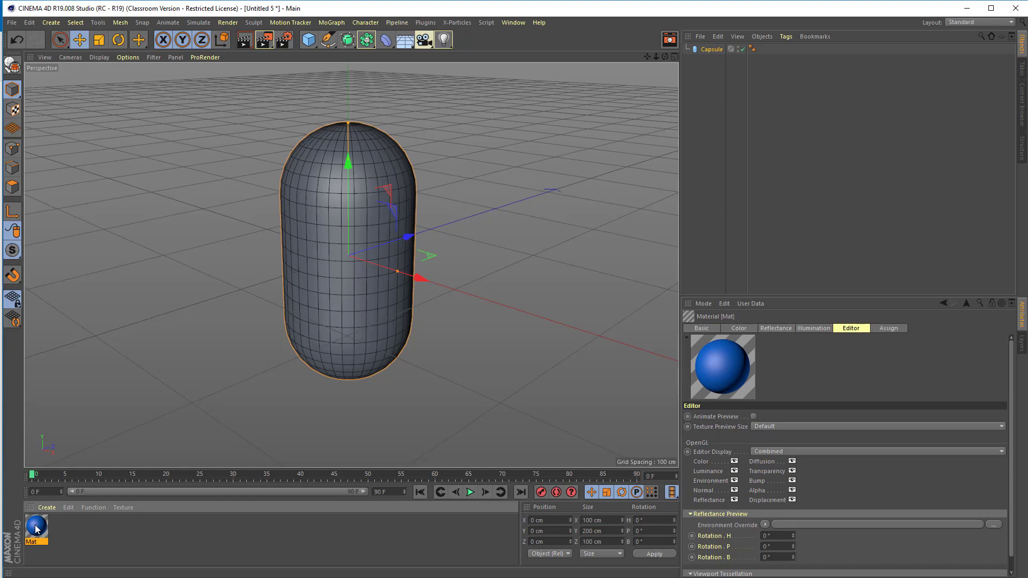
{"action": "left_click_drag", "start_coordinate": [37, 529], "coordinate": [317, 283]}
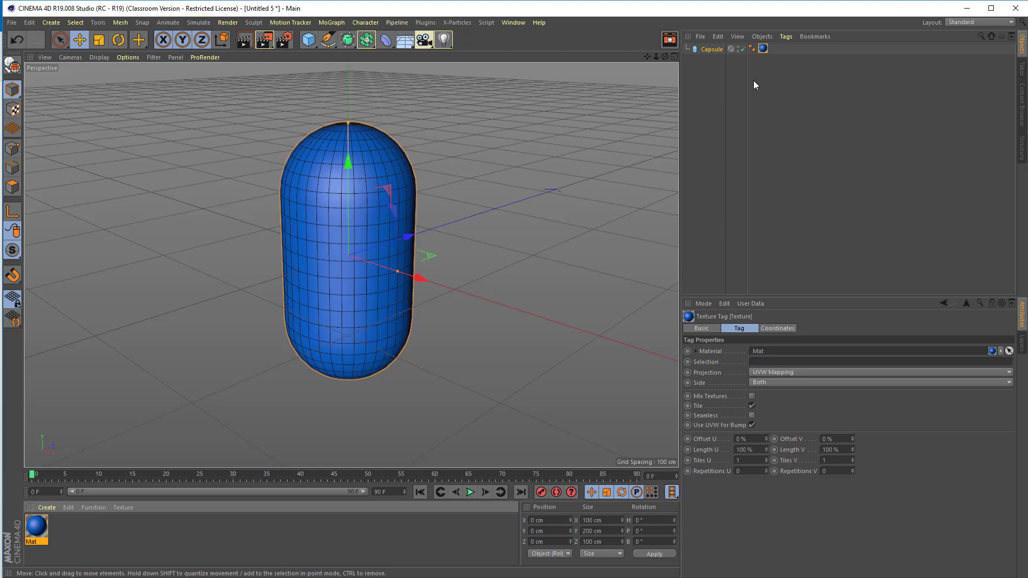
Examine the capsule's Basic, Coord., Object, Slice and Phong properties
{"action": "left_click", "coordinate": [702, 50]}
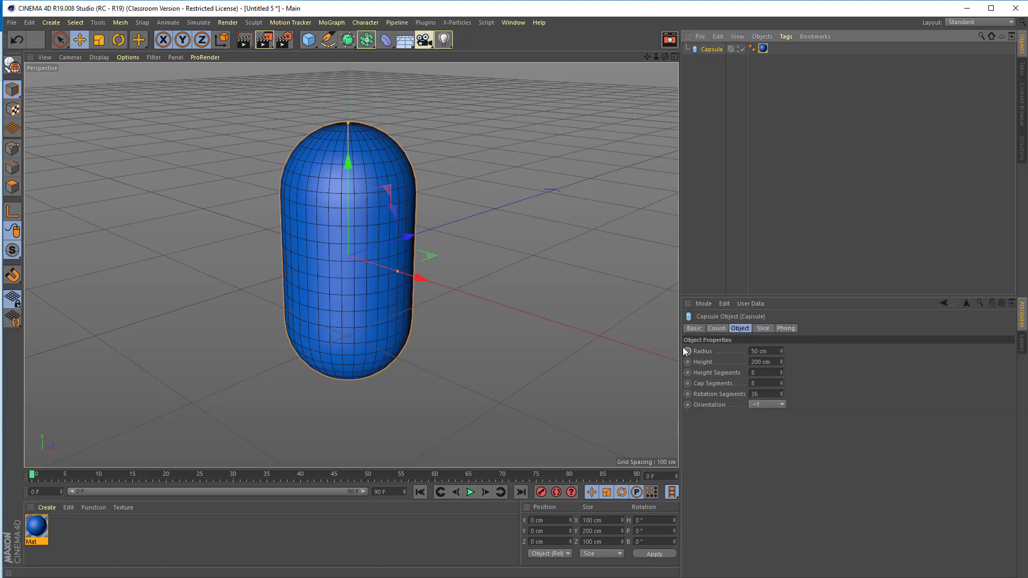
{"action": "left_click", "coordinate": [695, 328]}
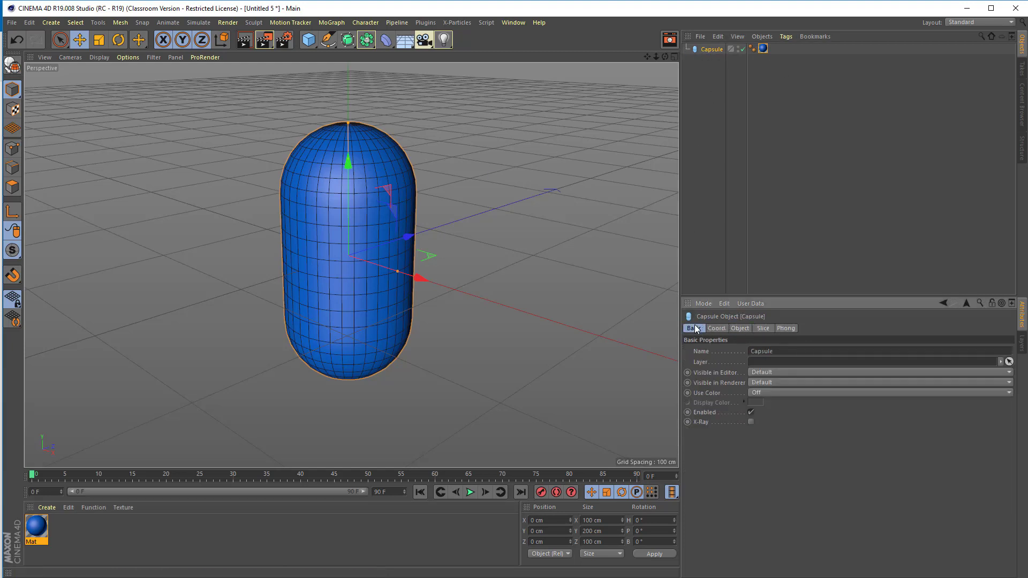
{"action": "left_click", "coordinate": [708, 329]}
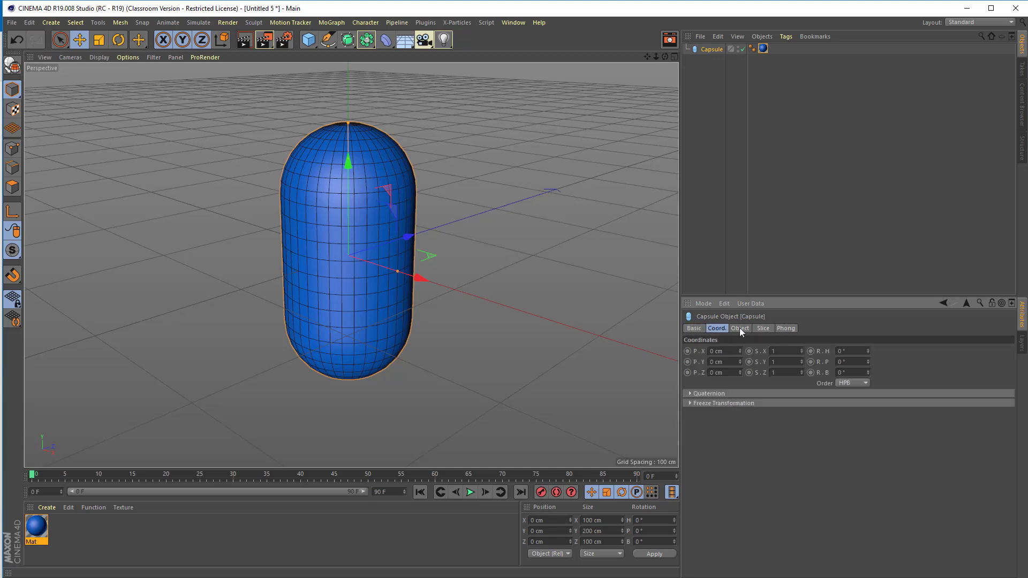
{"action": "left_click", "coordinate": [740, 329]}
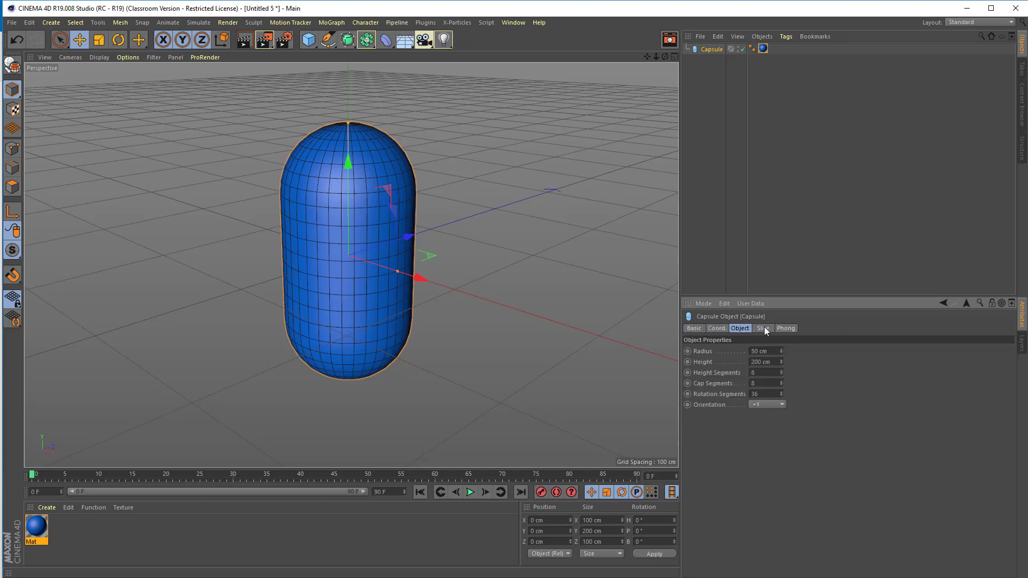
{"action": "left_click", "coordinate": [763, 329]}
{"action": "left_click", "coordinate": [792, 328]}
{"action": "left_click", "coordinate": [739, 328]}
{"action": "left_click", "coordinate": [694, 328]}
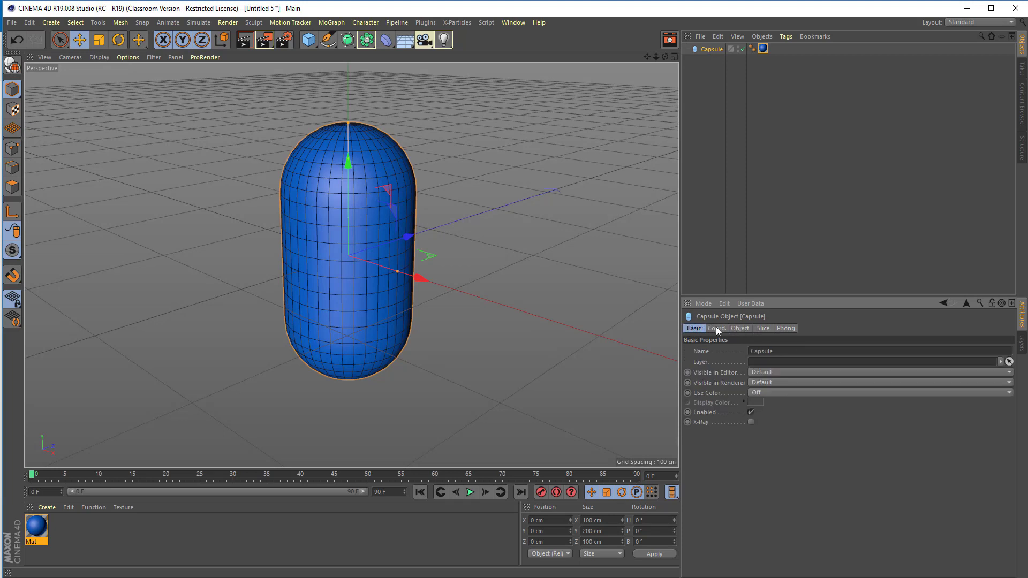
{"action": "left_click", "coordinate": [717, 329]}
{"action": "left_click", "coordinate": [696, 327]}
Try showing the capsule in its own display colour by setting Use Color to On, and set it back to Off
{"action": "left_click", "coordinate": [769, 390]}
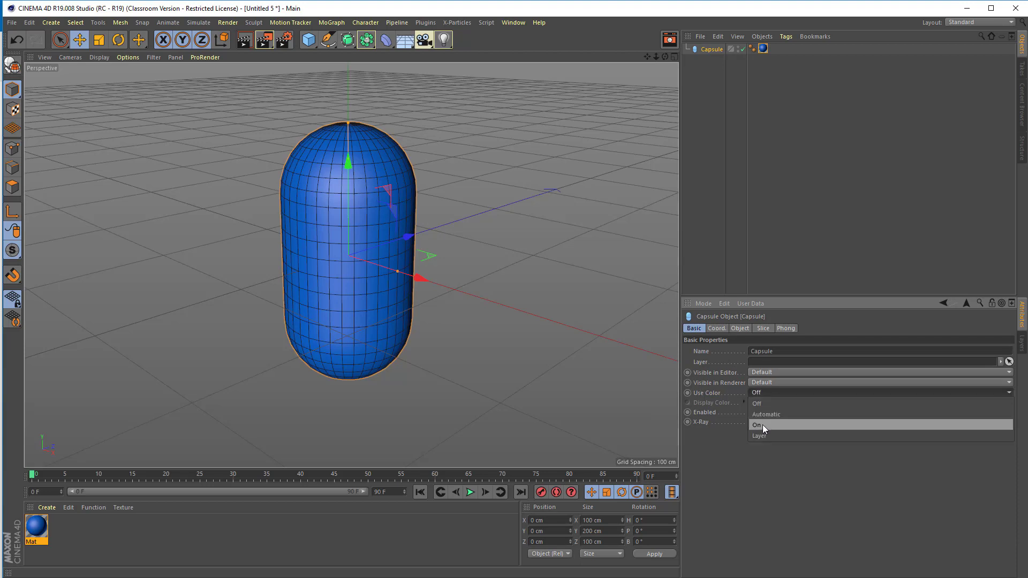
{"action": "left_click", "coordinate": [762, 425]}
{"action": "left_click", "coordinate": [754, 402]}
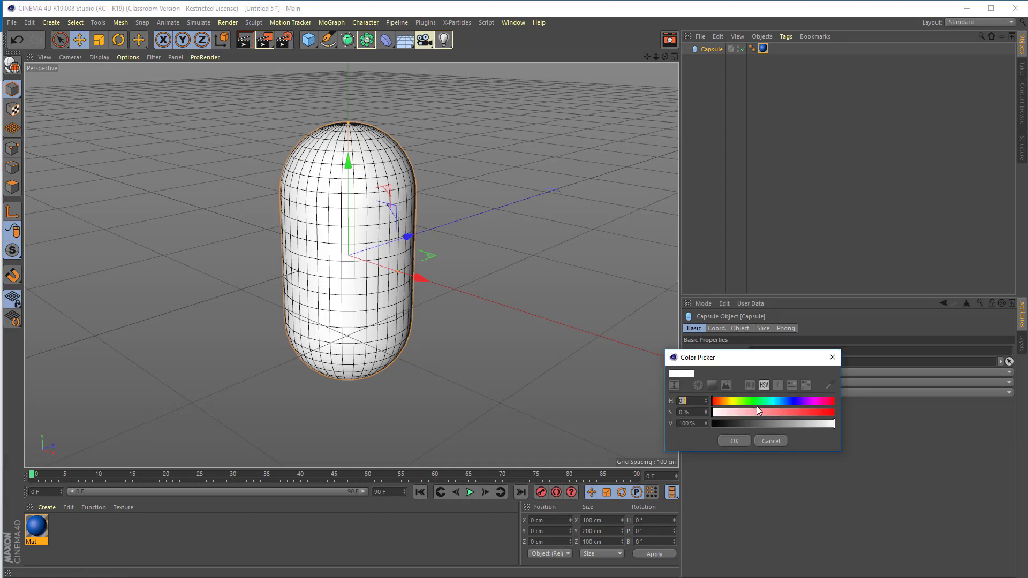
{"action": "left_click", "coordinate": [766, 440]}
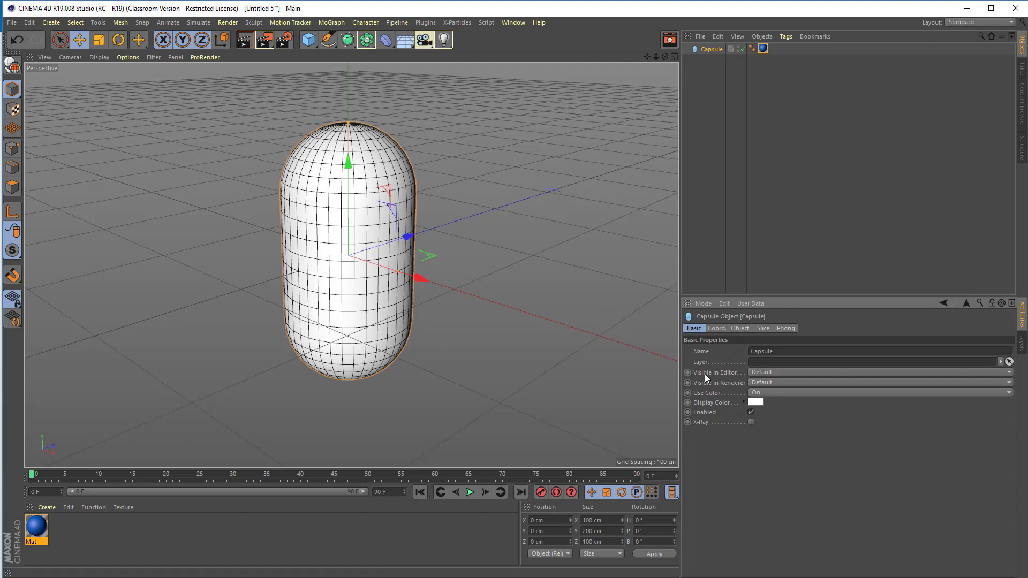
{"action": "left_click", "coordinate": [795, 392]}
{"action": "left_click", "coordinate": [782, 399]}
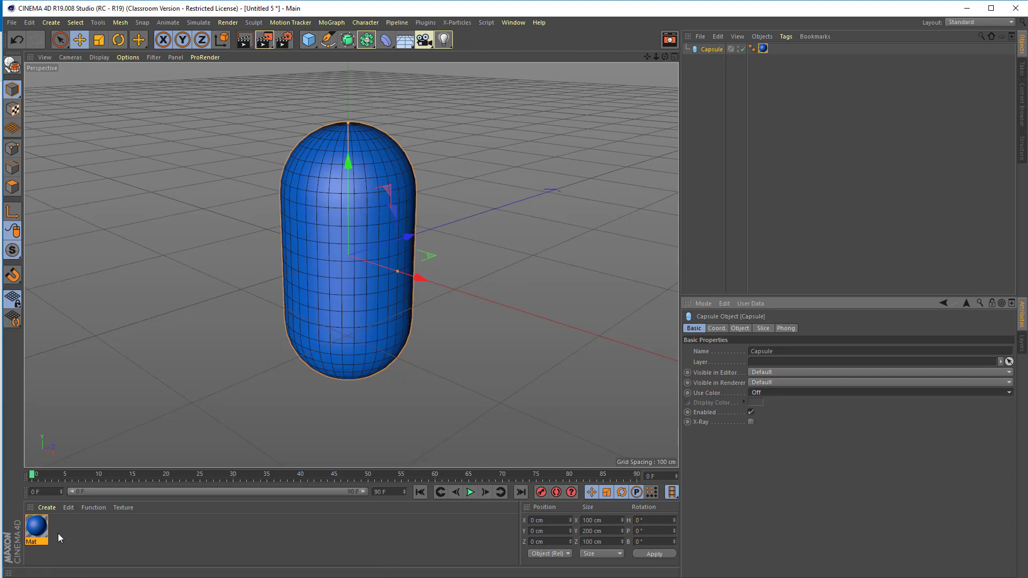
Duplicate the blue material and recolour the copy orange with H 31° and V 87 %
{"action": "left_click", "coordinate": [37, 530]}
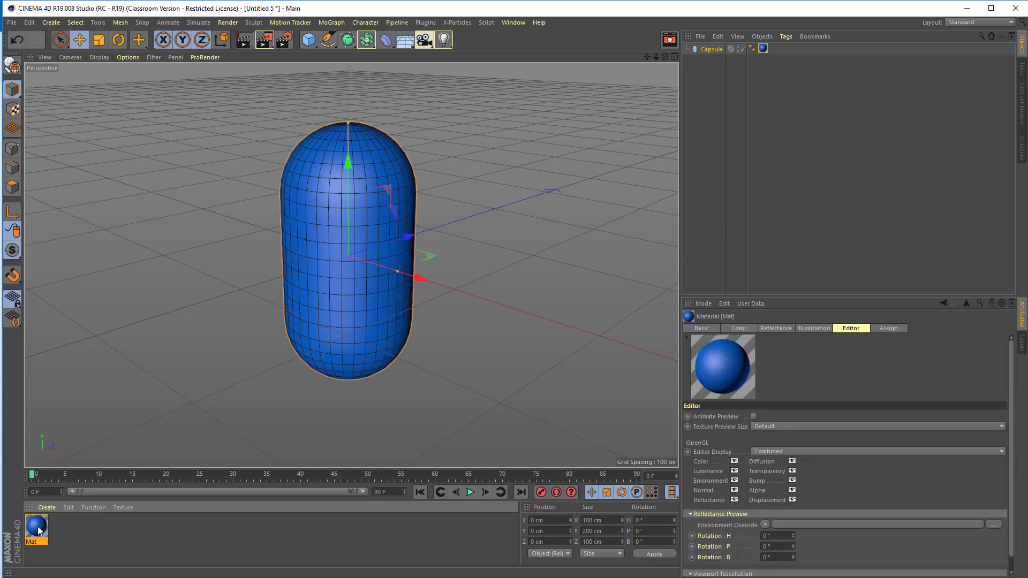
{"action": "left_click_drag", "start_coordinate": [39, 530], "coordinate": [60, 529]}
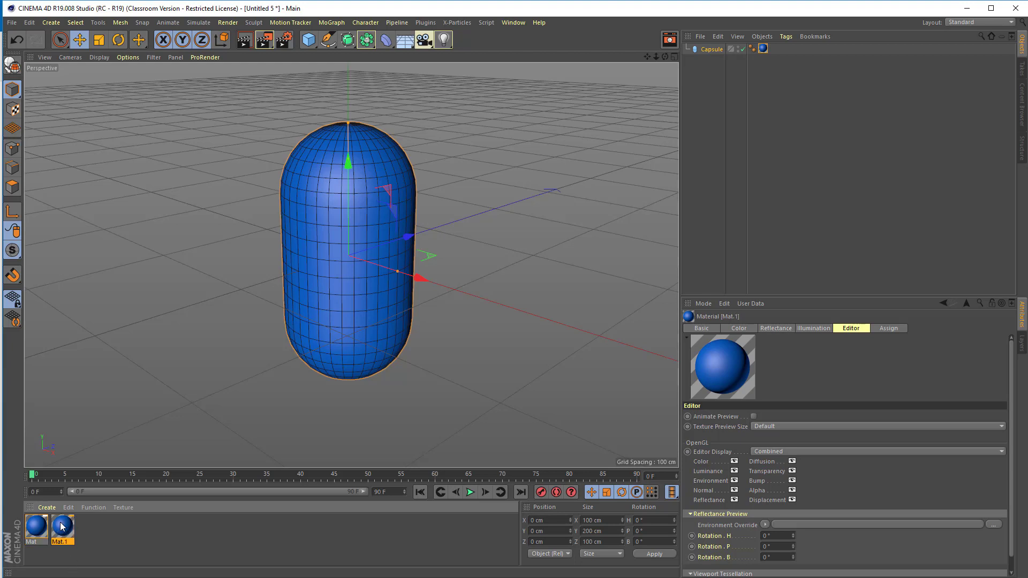
{"action": "double_click", "coordinate": [62, 528]}
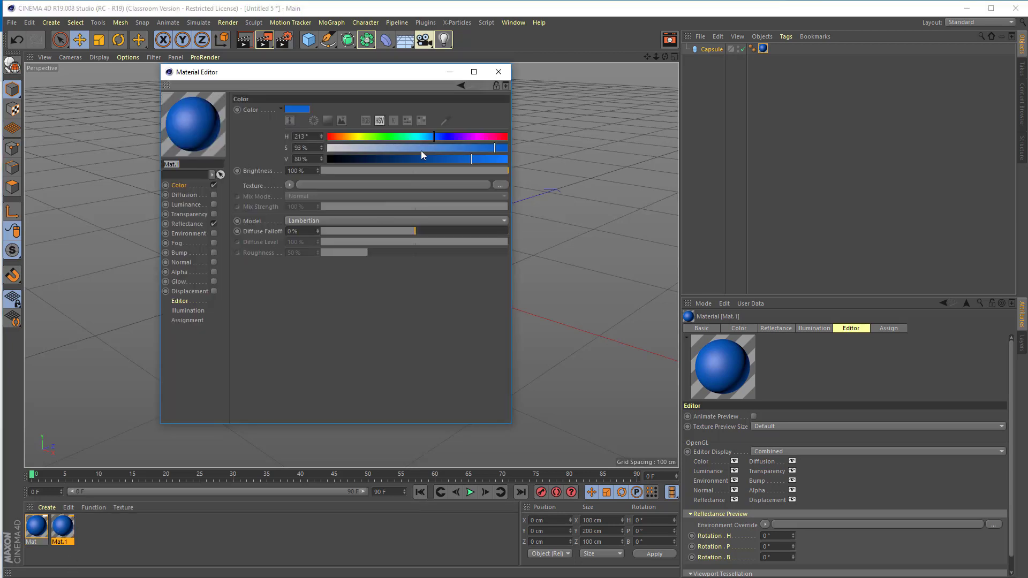
{"action": "left_click_drag", "start_coordinate": [403, 137], "coordinate": [343, 138]}
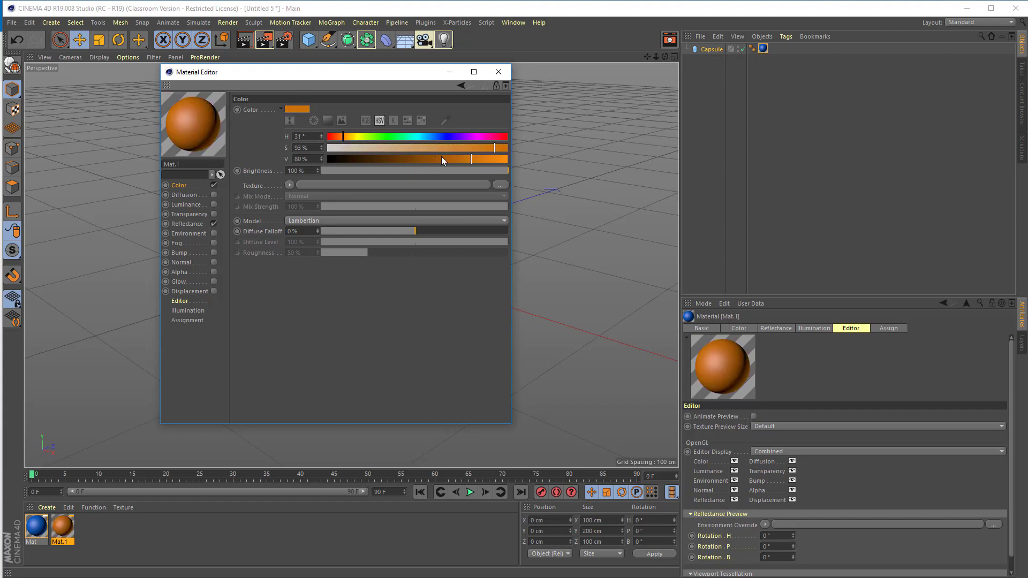
{"action": "left_click_drag", "start_coordinate": [470, 158], "coordinate": [484, 158]}
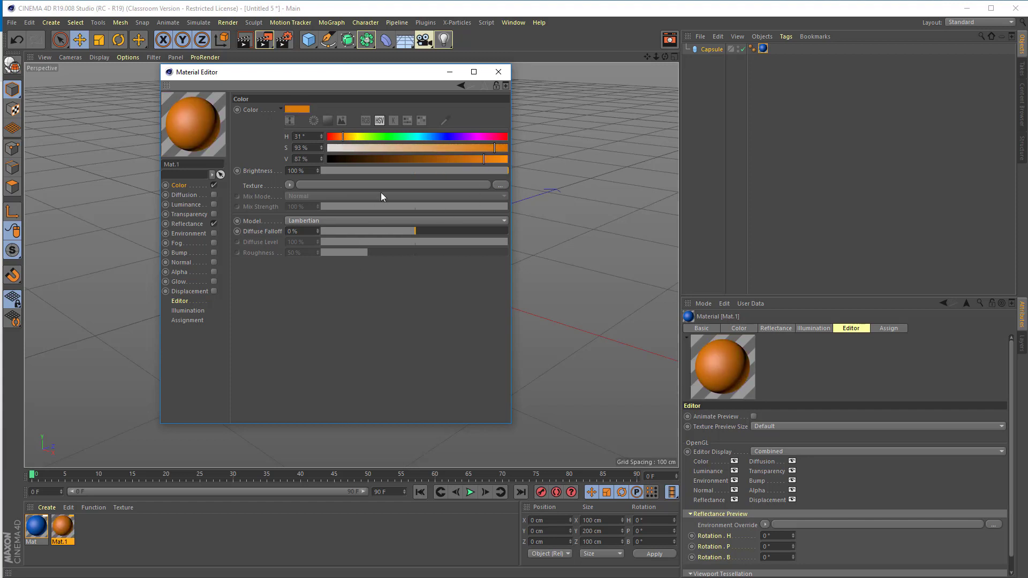
{"action": "left_click", "coordinate": [496, 70]}
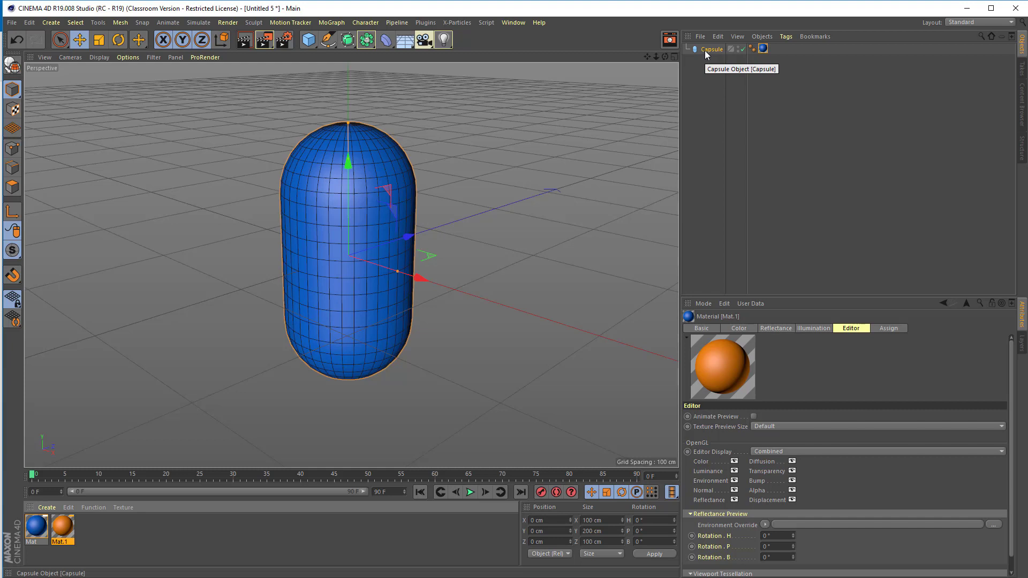
Make the capsule editable and switch to polygon mode
{"action": "left_click", "coordinate": [12, 65]}
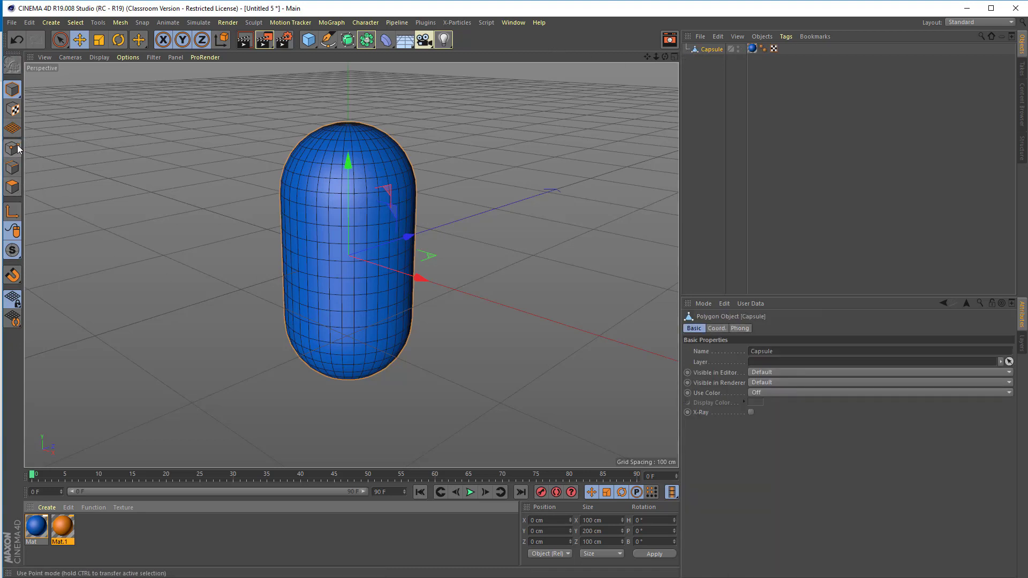
{"action": "left_click", "coordinate": [13, 190]}
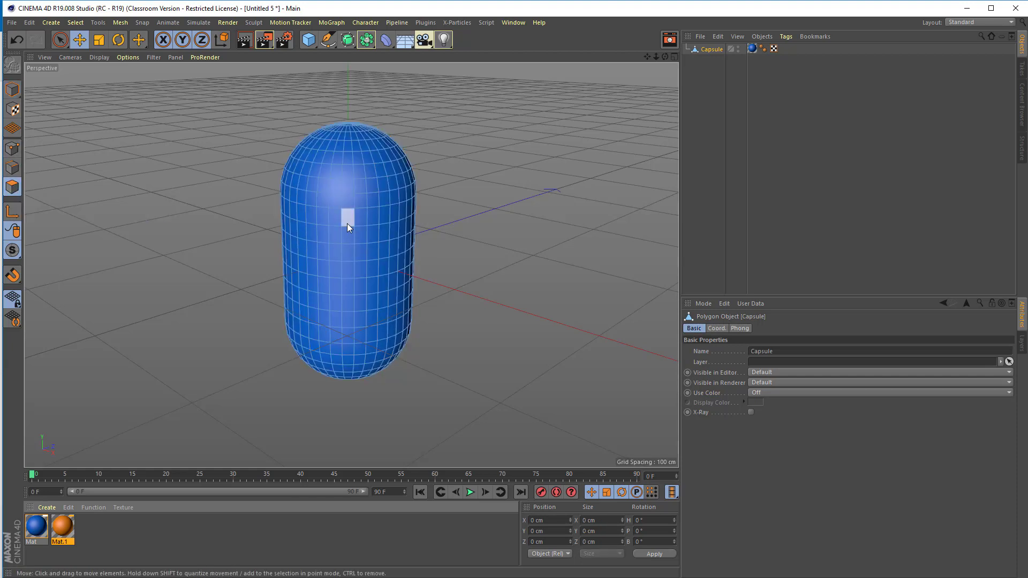
{"action": "left_click", "coordinate": [61, 42]}
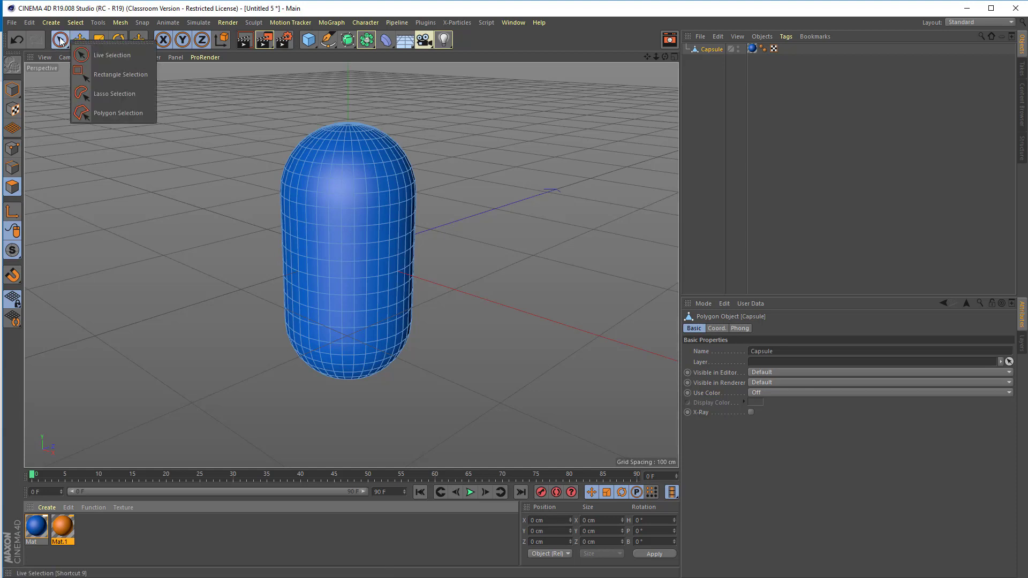
{"action": "left_click", "coordinate": [332, 222]}
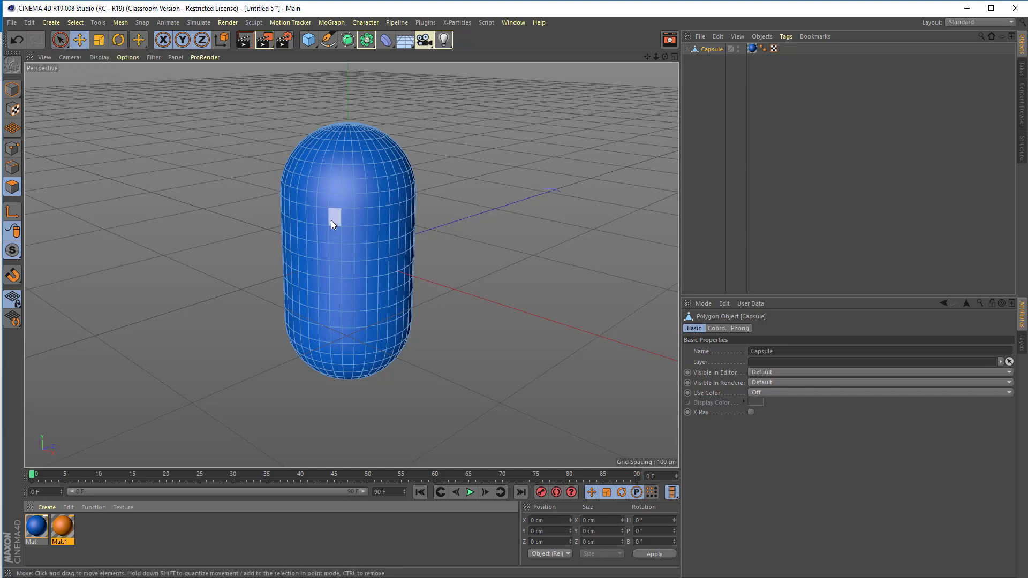
{"action": "left_click_drag", "start_coordinate": [326, 220], "coordinate": [347, 221]}
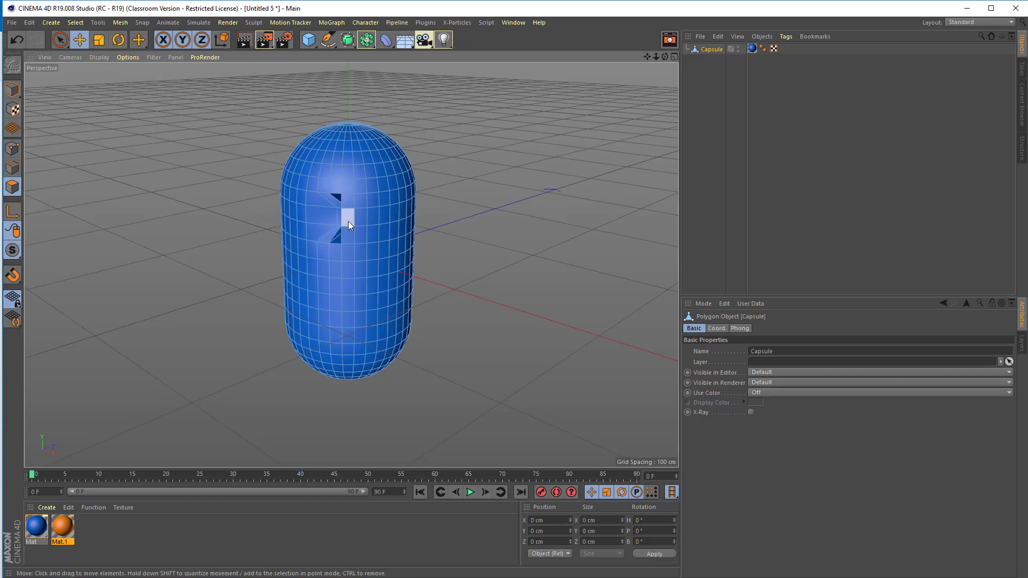
{"action": "key", "text": "ctrl+z"}
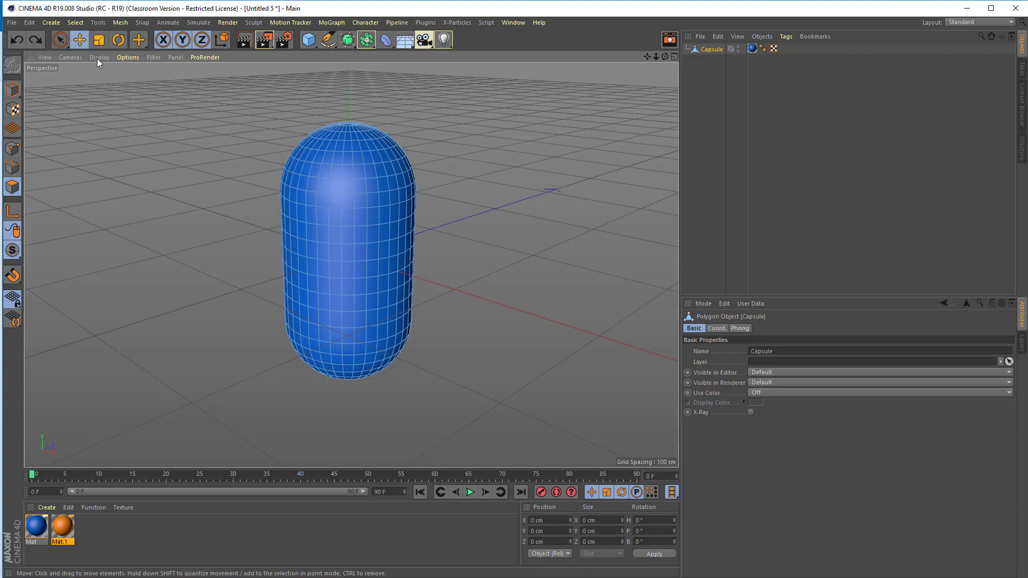
Select a rectangular patch of polygons on the capsule's front with Live Selection and apply the orange material Mat.1 to it
{"action": "left_click", "coordinate": [60, 39]}
{"action": "left_click", "coordinate": [330, 212]}
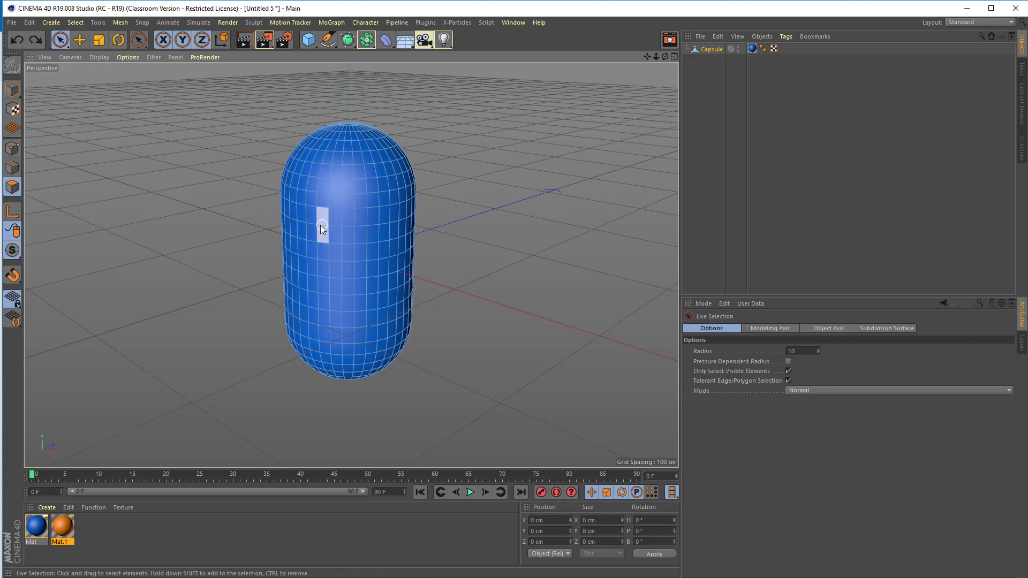
{"action": "left_click", "coordinate": [324, 224]}
{"action": "mouse_move", "coordinate": [332, 222]}
{"action": "left_mouse_down"}
{"action": "mouse_move", "coordinate": [365, 220]}
{"action": "mouse_move", "coordinate": [374, 238]}
{"action": "mouse_move", "coordinate": [368, 271]}
{"action": "mouse_move", "coordinate": [341, 279]}
{"action": "mouse_move", "coordinate": [325, 252]}
{"action": "mouse_move", "coordinate": [316, 256]}
{"action": "mouse_move", "coordinate": [317, 282]}
{"action": "mouse_move", "coordinate": [345, 252]}
{"action": "mouse_move", "coordinate": [339, 236]}
{"action": "mouse_move", "coordinate": [323, 276]}
{"action": "left_mouse_up"}
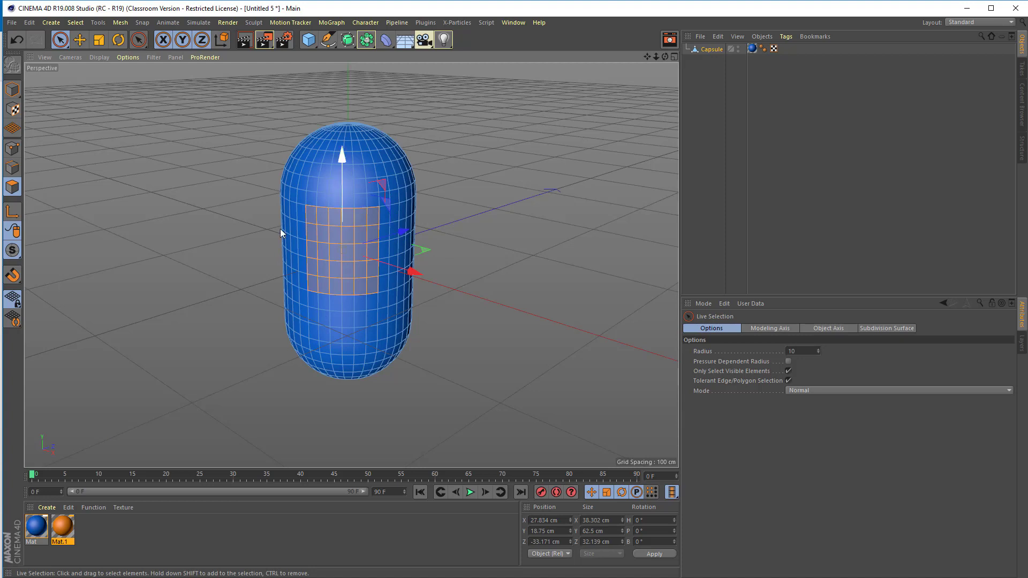
{"action": "left_click_drag", "start_coordinate": [62, 530], "coordinate": [331, 262]}
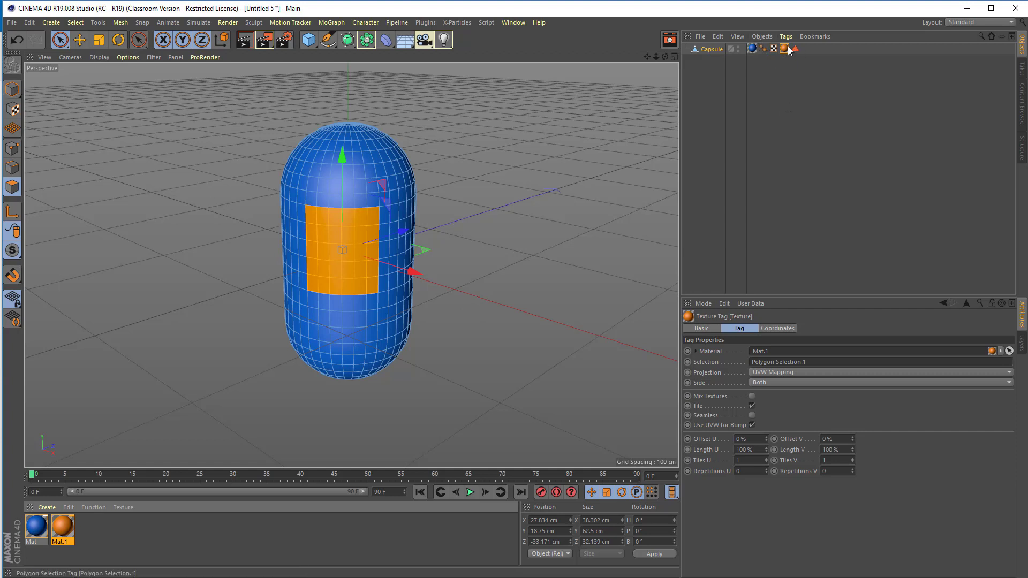
Deselect the capsule, restore the patch's polygons from the Polygon Selection.1 tag, and deselect the materials
{"action": "left_click", "coordinate": [807, 51]}
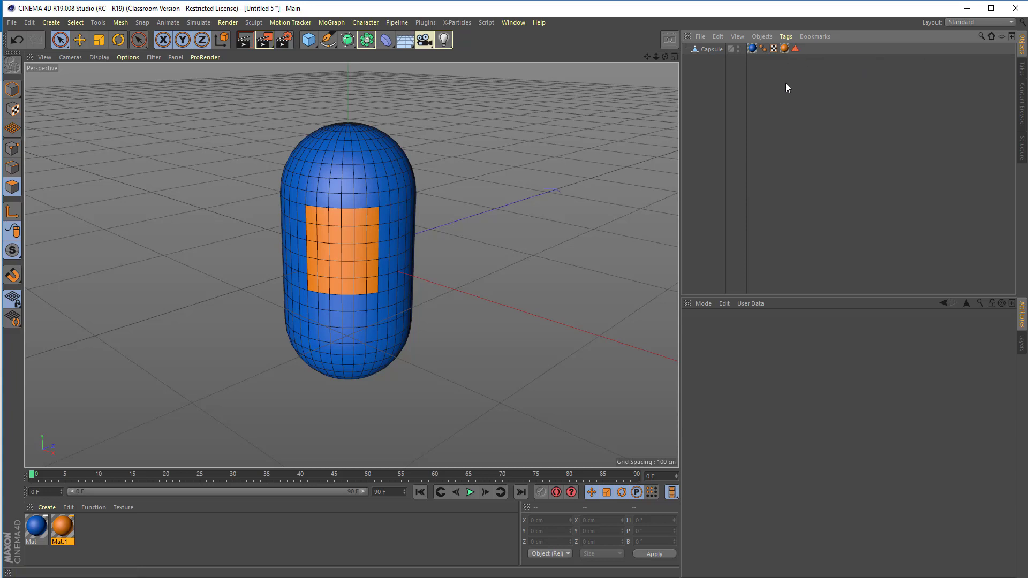
{"action": "double_click", "coordinate": [794, 51]}
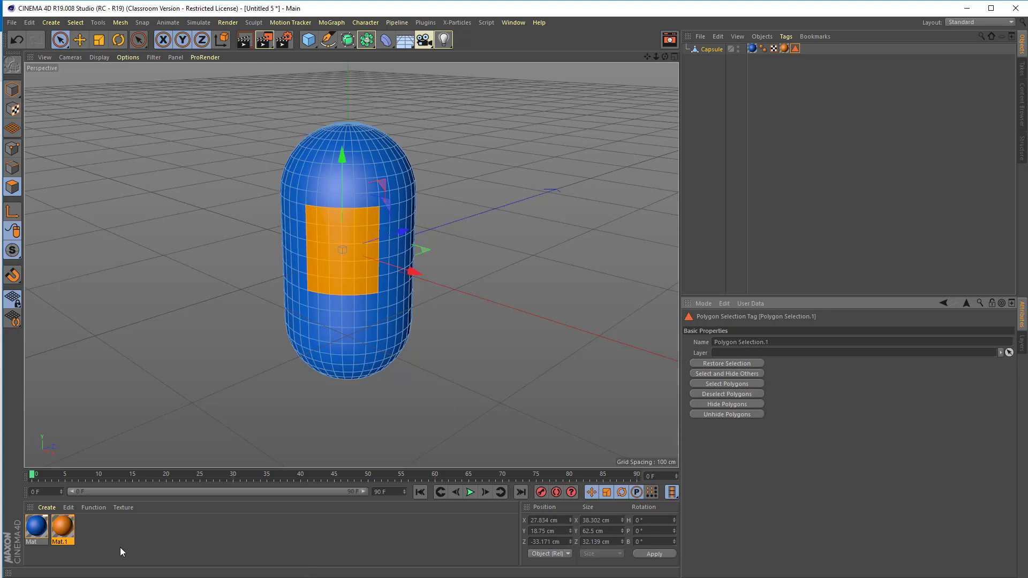
{"action": "left_click", "coordinate": [106, 541]}
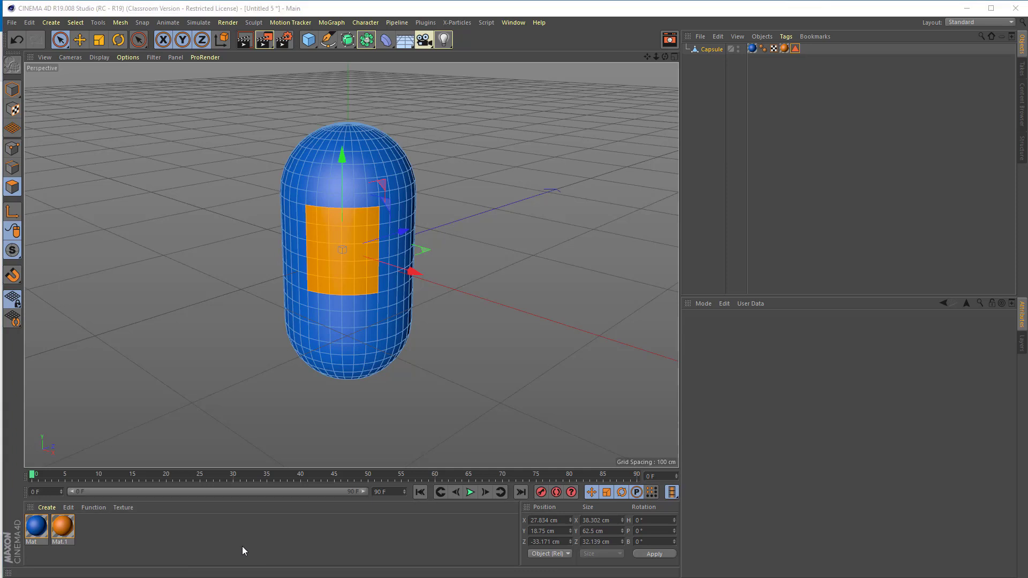
Switch to Chrome and look through the Bone Marrow article's figures for the Figure 3 stain image
{"action": "key", "text": "alt+Tab"}
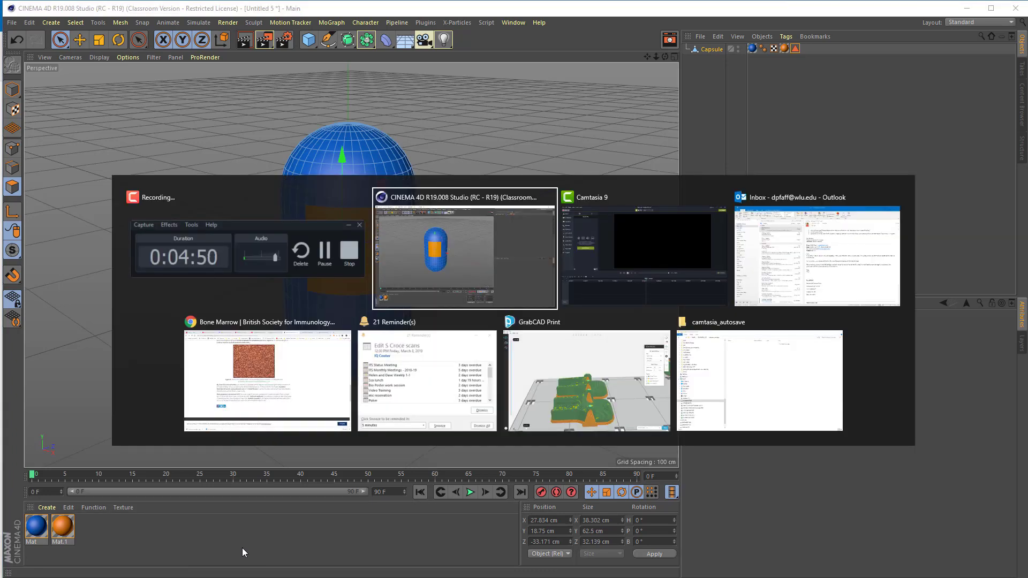
{"action": "key", "text": "alt+Tab"}
{"action": "key", "text": "alt+Tab"}
{"action": "key", "text": "alt+Tab"}
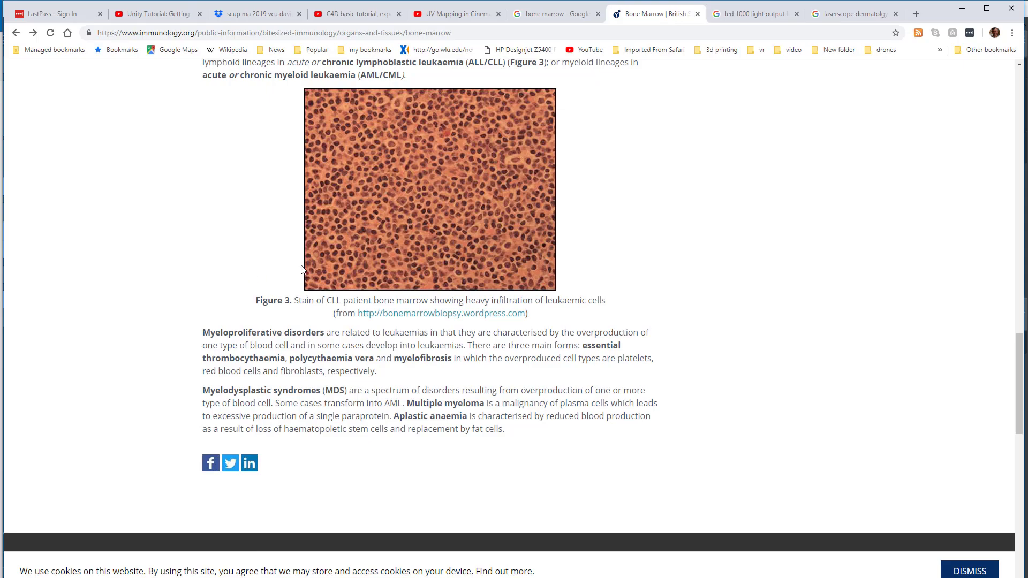
{"action": "scroll", "coordinate": [300, 268], "scroll_direction": "up", "scroll_amount": 15}
{"action": "scroll", "coordinate": [300, 268], "scroll_direction": "up", "scroll_amount": 10}
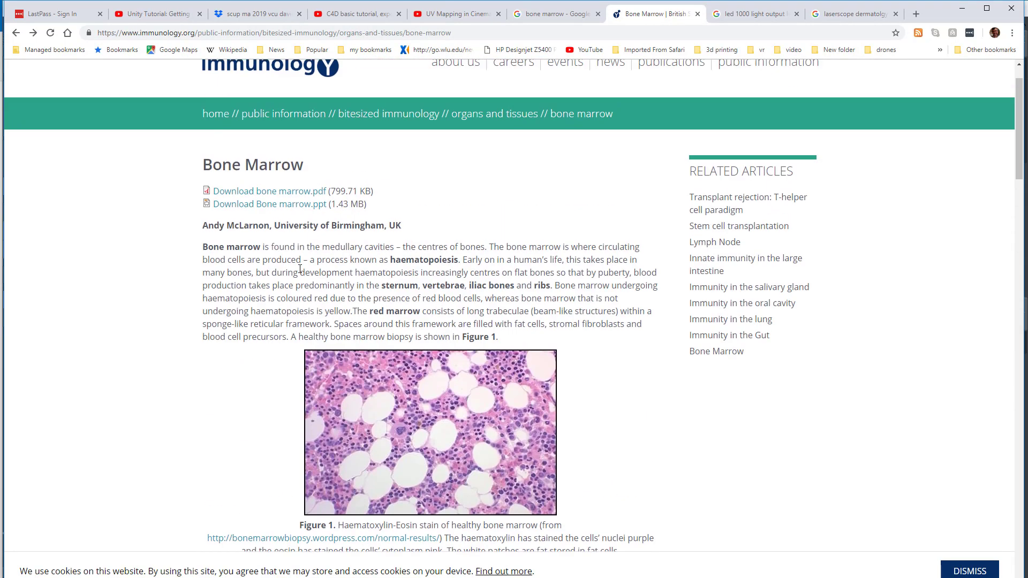
{"action": "scroll", "coordinate": [301, 268], "scroll_direction": "down", "scroll_amount": 20}
{"action": "scroll", "coordinate": [301, 272], "scroll_direction": "down", "scroll_amount": 3}
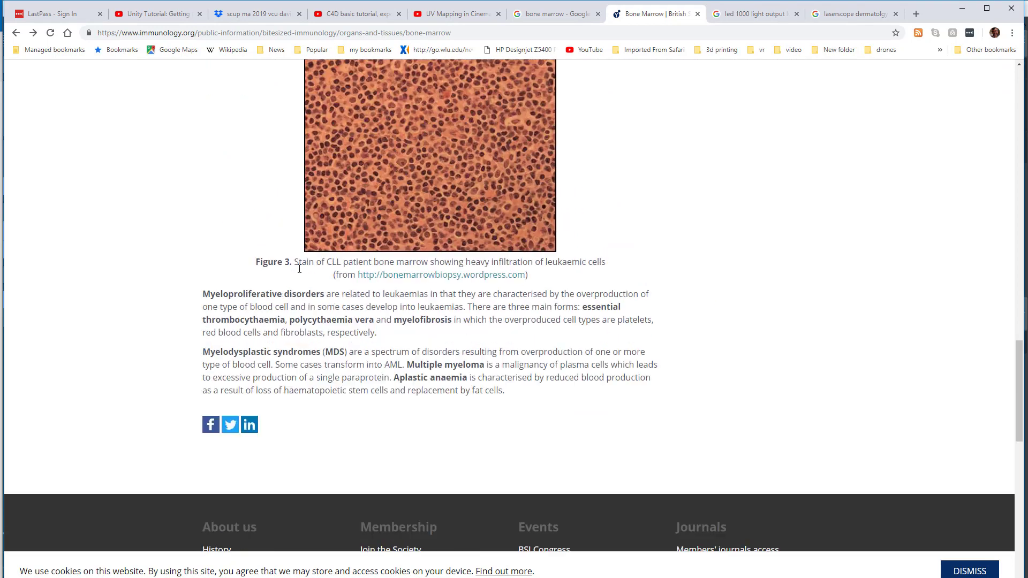
{"action": "scroll", "coordinate": [395, 328], "scroll_direction": "up", "scroll_amount": 5}
Save the Figure 3 bone marrow image as Bone-marrow-figure-3 (1).jpg in the Pictures bone folder
{"action": "right_click", "coordinate": [394, 325]}
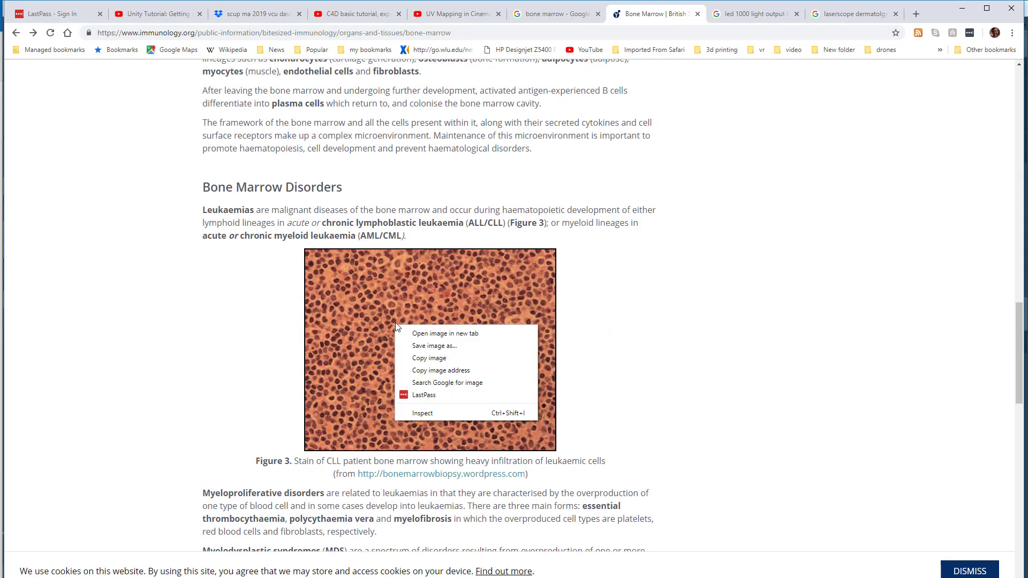
{"action": "left_click", "coordinate": [442, 346]}
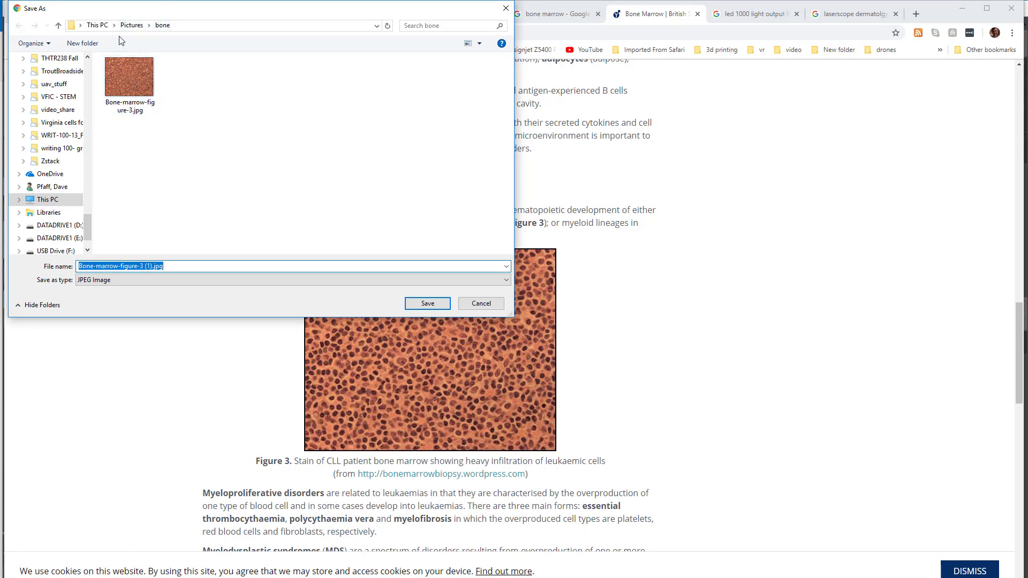
{"action": "left_click_drag", "start_coordinate": [110, 11], "coordinate": [118, 26]}
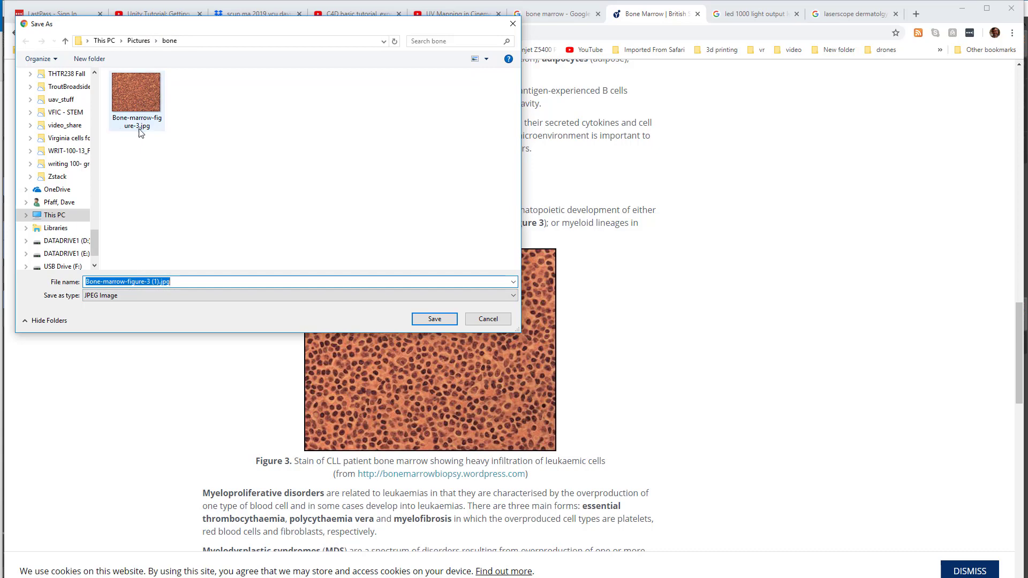
{"action": "left_click", "coordinate": [433, 319]}
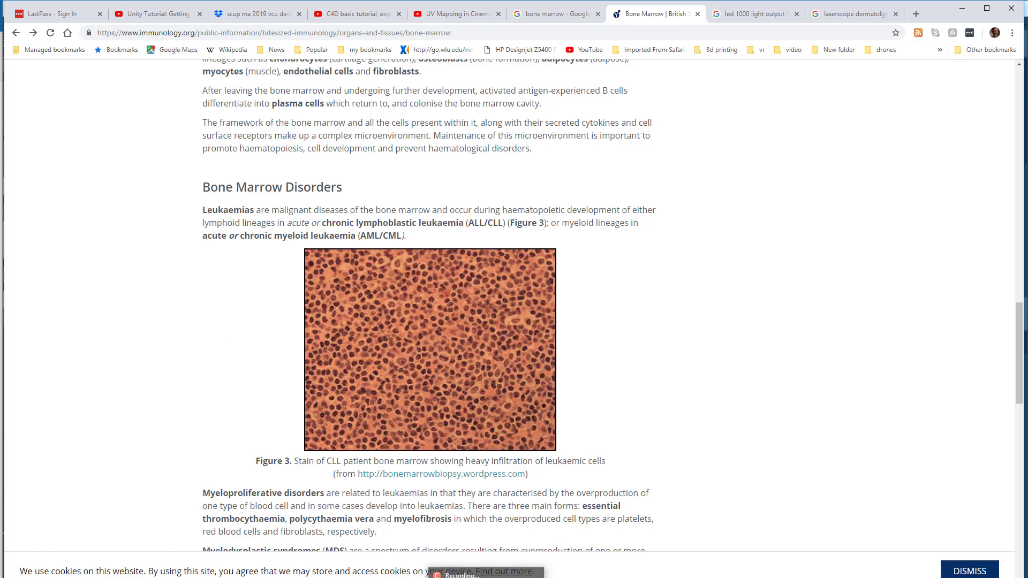
Switch back to Cinema 4D, create a new material, and open its Color channel properties
{"action": "key", "text": "alt+Tab"}
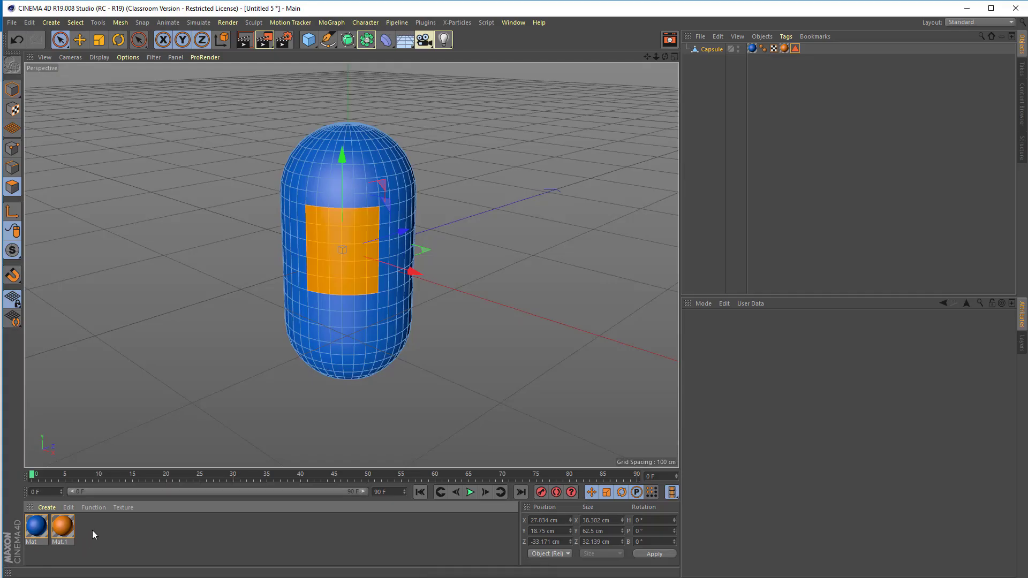
{"action": "double_click", "coordinate": [92, 530]}
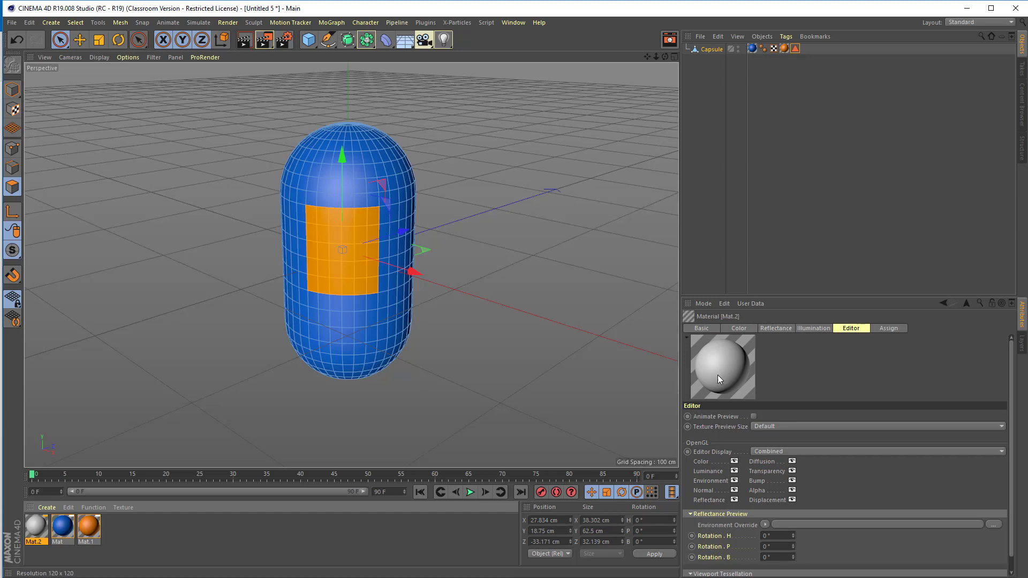
{"action": "left_click", "coordinate": [738, 329]}
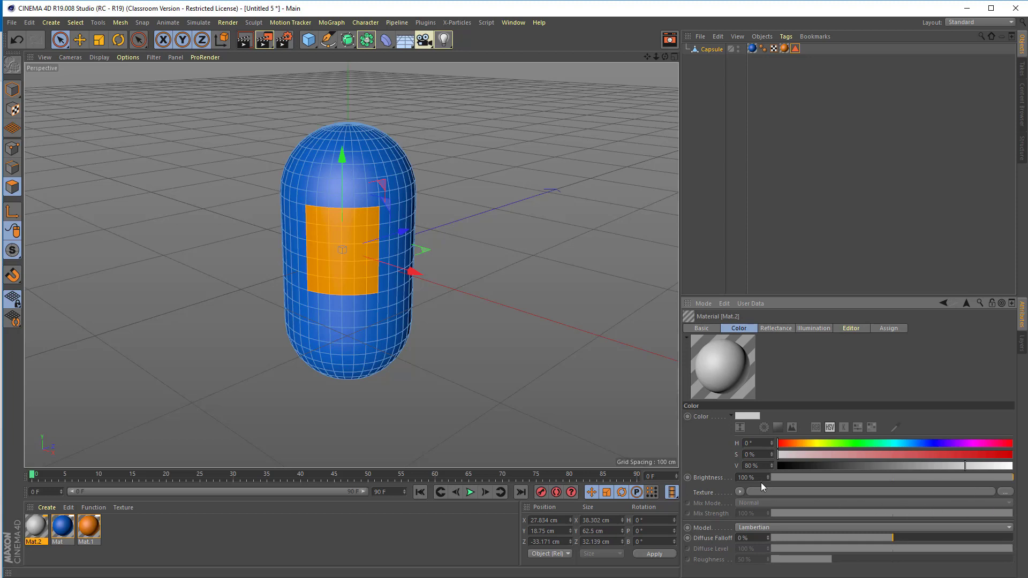
Load Bone-marrow-figure-3 (1).jpg as the new material's color texture without copying the image to the project location
{"action": "left_click", "coordinate": [1004, 494]}
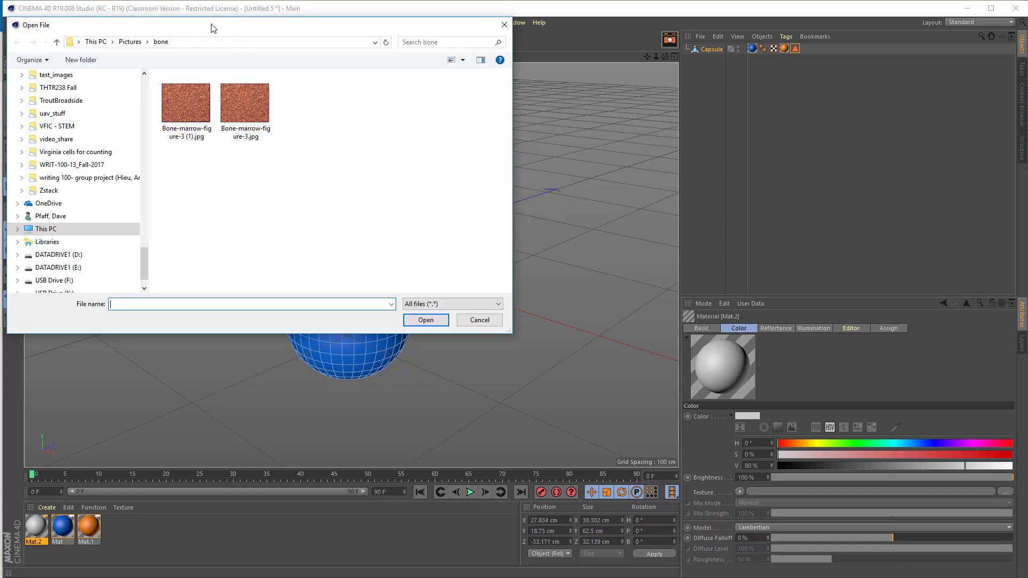
{"action": "left_click_drag", "start_coordinate": [213, 28], "coordinate": [349, 81]}
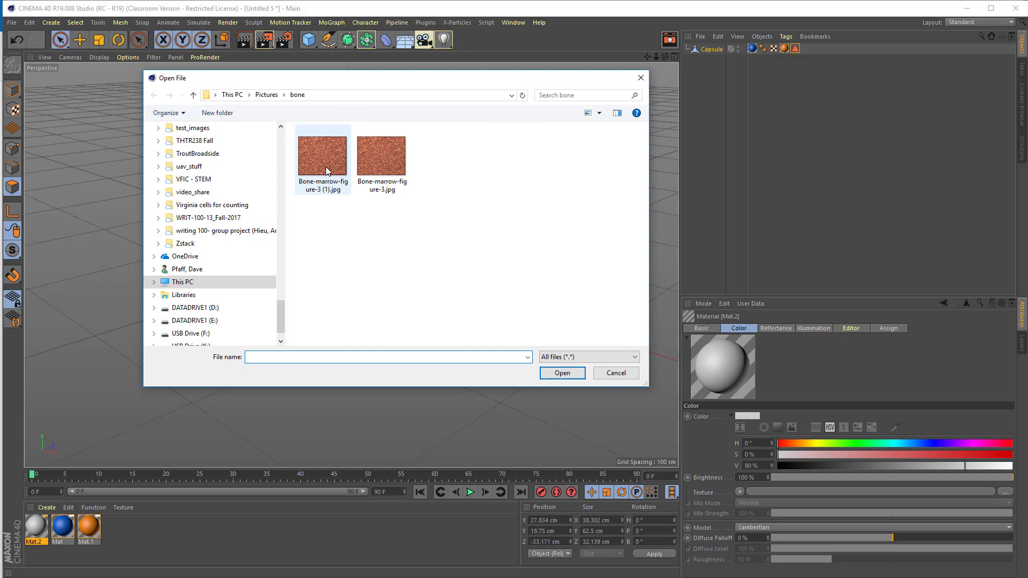
{"action": "left_click_drag", "start_coordinate": [299, 80], "coordinate": [249, 87]}
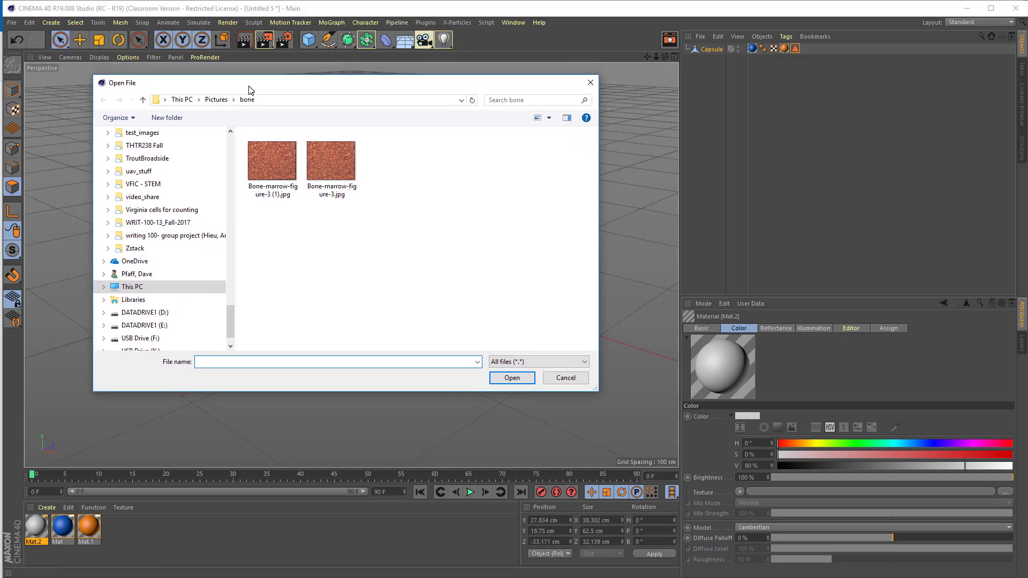
{"action": "left_click", "coordinate": [266, 163]}
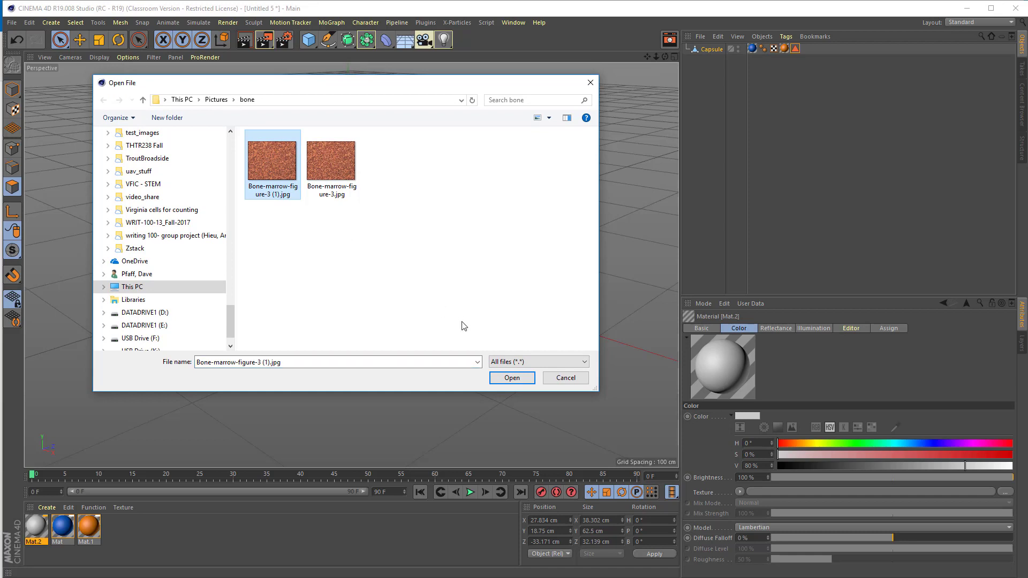
{"action": "left_click", "coordinate": [511, 378]}
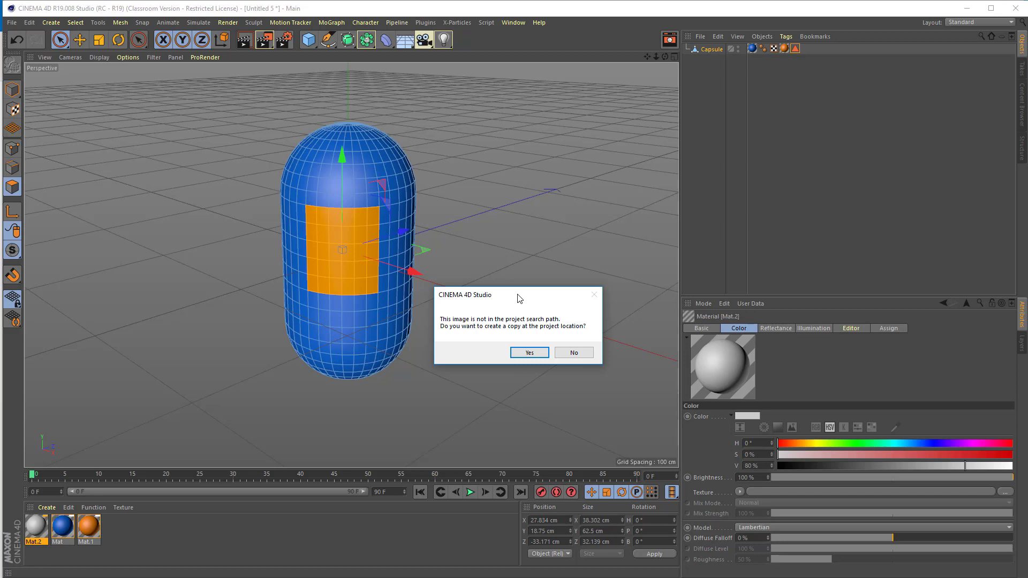
{"action": "left_click", "coordinate": [570, 353]}
Save the project as test2 in the test folder inside texture test
{"action": "left_click", "coordinate": [11, 23]}
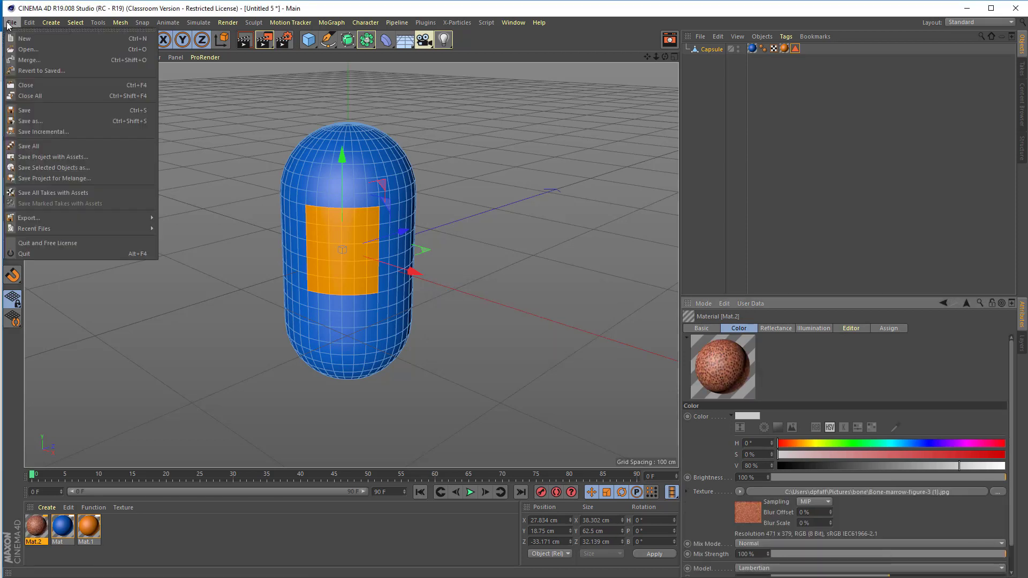
{"action": "left_click", "coordinate": [27, 111]}
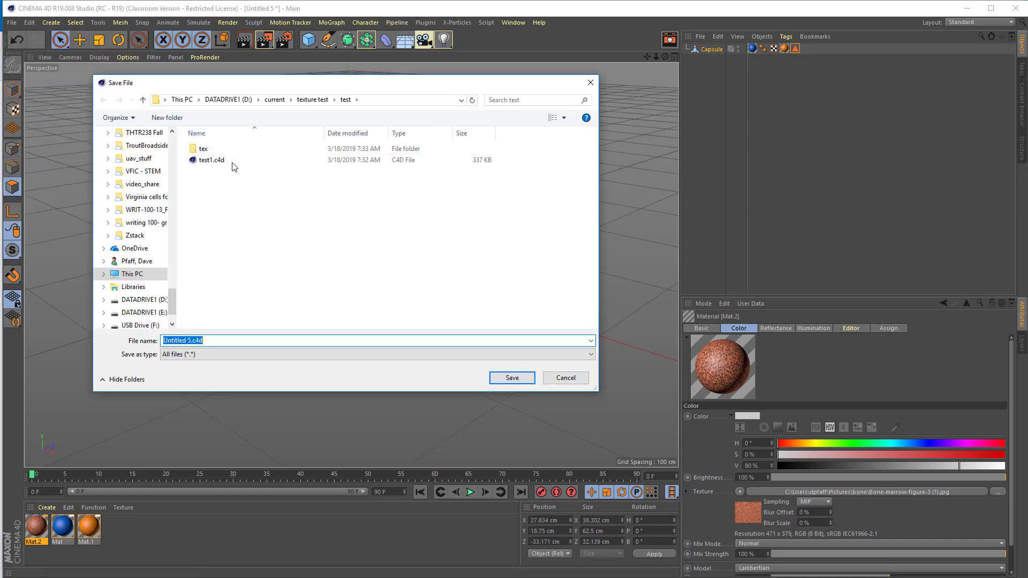
{"action": "left_click", "coordinate": [188, 341]}
{"action": "left_click_drag", "start_coordinate": [192, 341], "coordinate": [90, 326]}
{"action": "type", "text": "test2"}
{"action": "key", "text": "Return"}
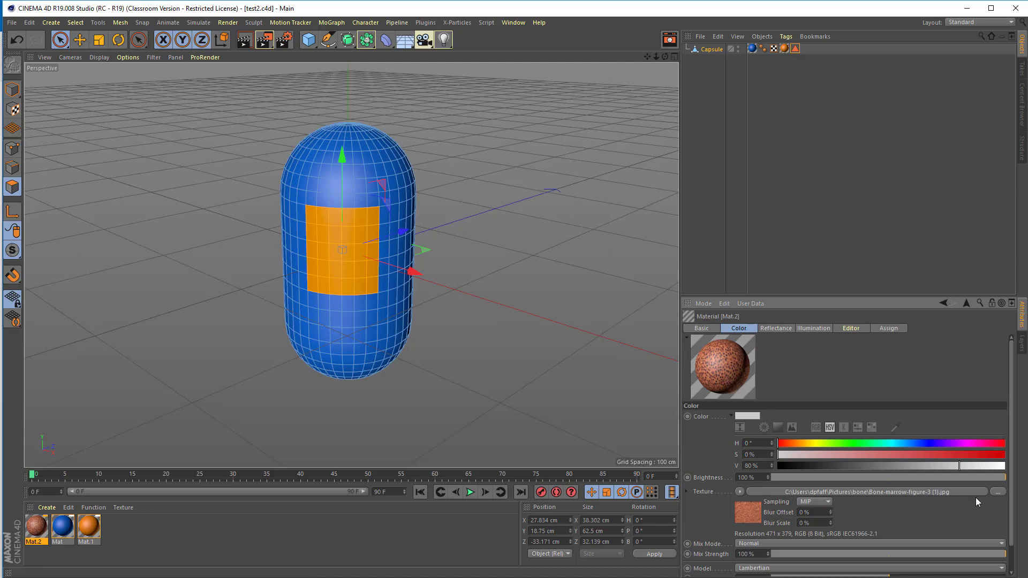
Reload Bone-marrow-figure-3 (1).jpg as Mat.2's color texture, creating a copy at the project location
{"action": "left_click", "coordinate": [997, 492]}
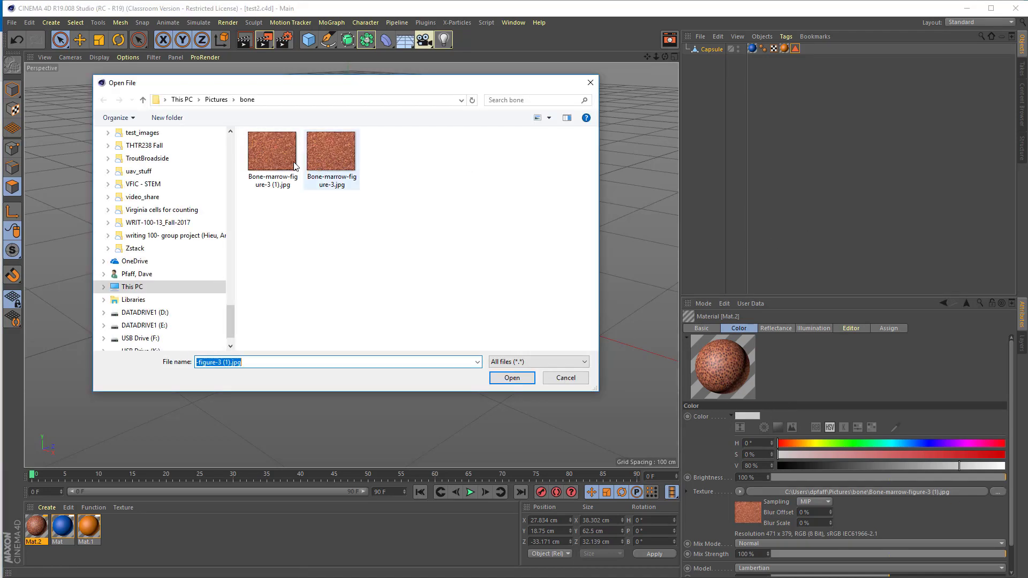
{"action": "left_click", "coordinate": [273, 153]}
{"action": "left_click", "coordinate": [522, 378]}
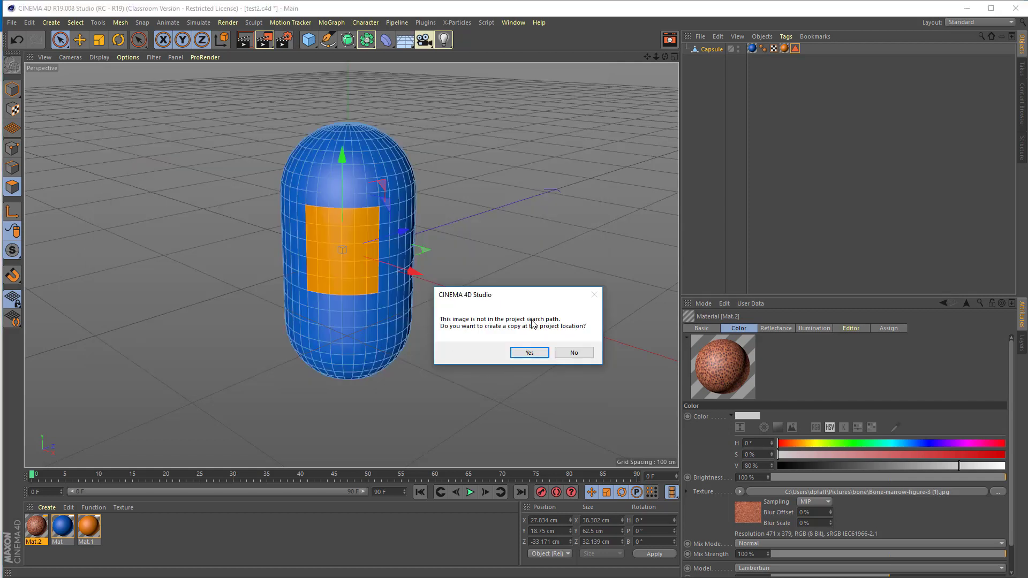
{"action": "left_click", "coordinate": [530, 353]}
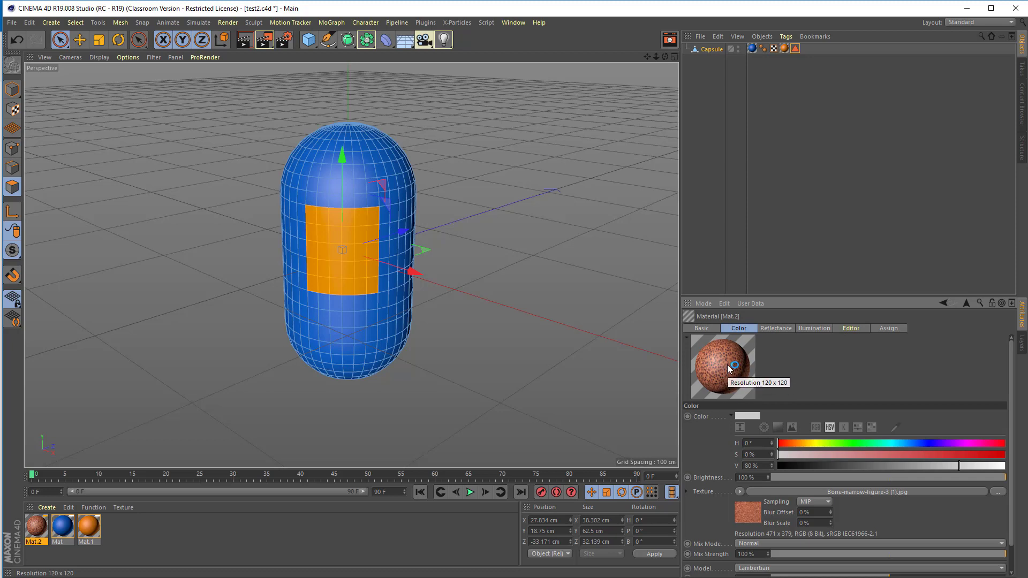
Apply the bone marrow material Mat.2 to the selected patch and display the capsule in Gouraud Shading in model mode
{"action": "left_click_drag", "start_coordinate": [35, 530], "coordinate": [325, 265]}
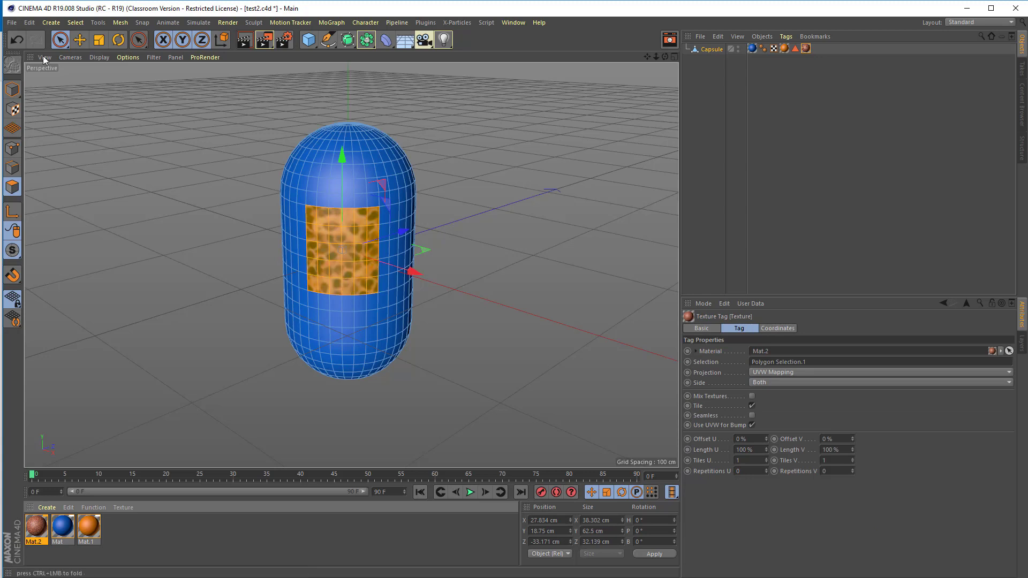
{"action": "left_click", "coordinate": [92, 58]}
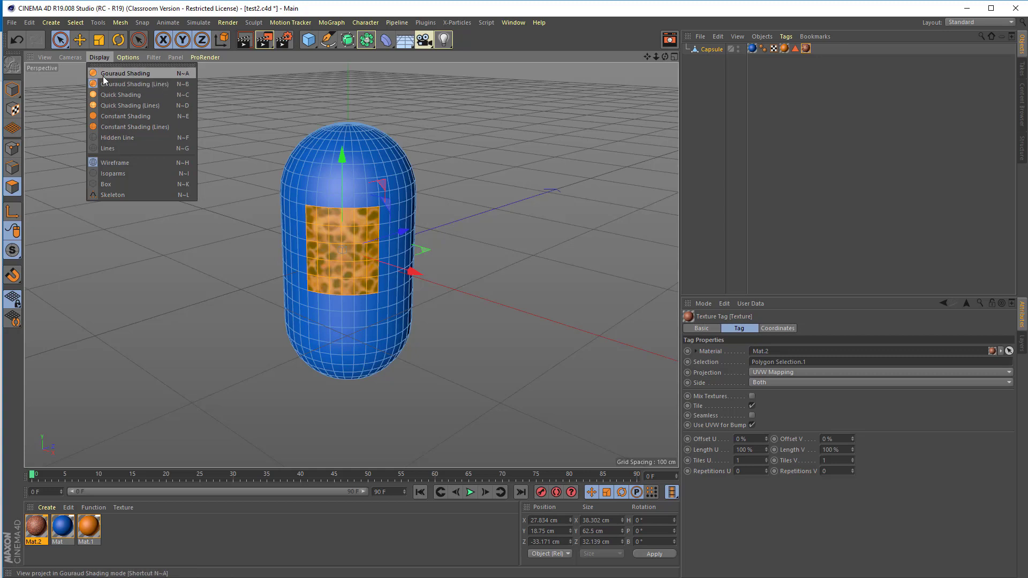
{"action": "left_click", "coordinate": [104, 78]}
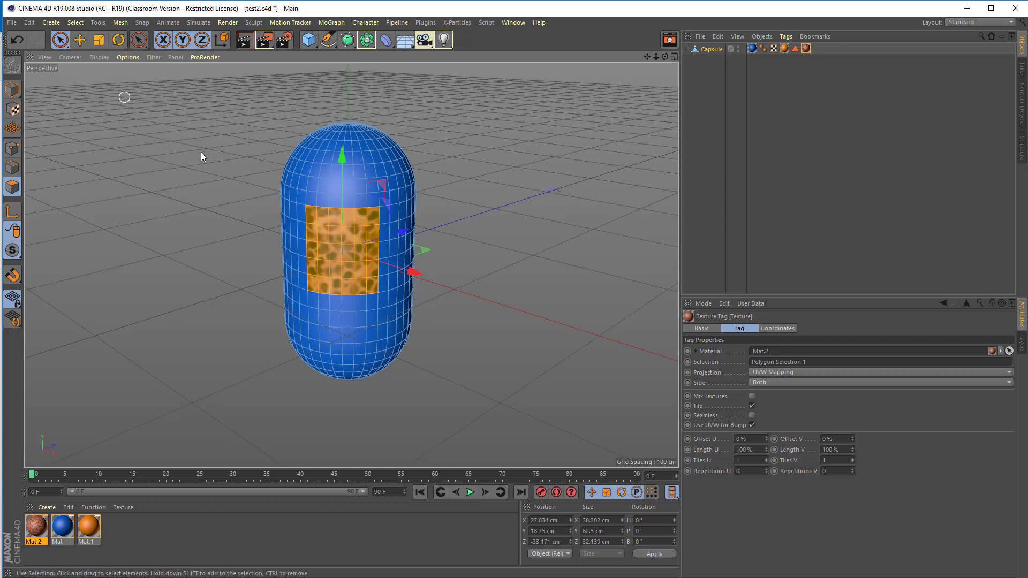
{"action": "left_click", "coordinate": [13, 90]}
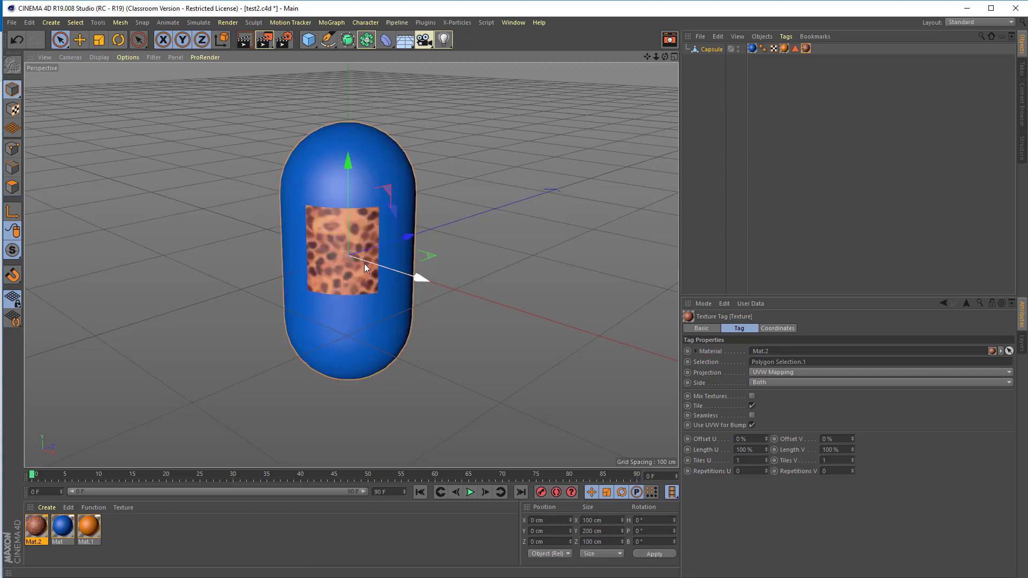
Examine the textured patch up close and view the properties of its Mat.2 texture tag and polygon selection tag
{"action": "left_click", "coordinate": [364, 263]}
{"action": "mouse_move", "coordinate": [341, 243]}
{"action": "left_mouse_down"}
{"action": "mouse_move", "coordinate": [376, 228]}
{"action": "mouse_move", "coordinate": [358, 252]}
{"action": "left_mouse_up"}
{"action": "right_click_drag", "start_coordinate": [358, 252], "coordinate": [416, 231], "text": "alt"}
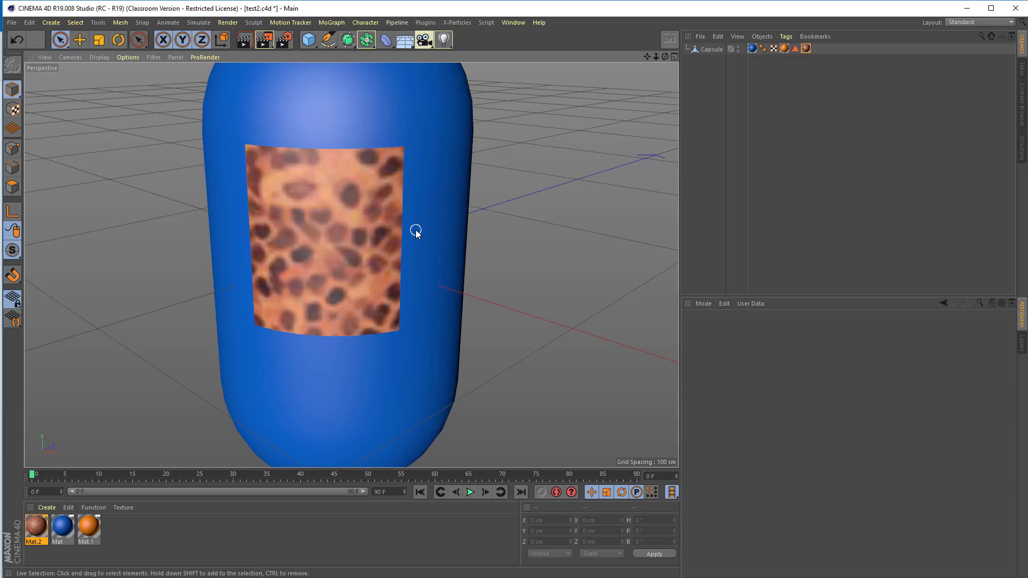
{"action": "left_click", "coordinate": [806, 49]}
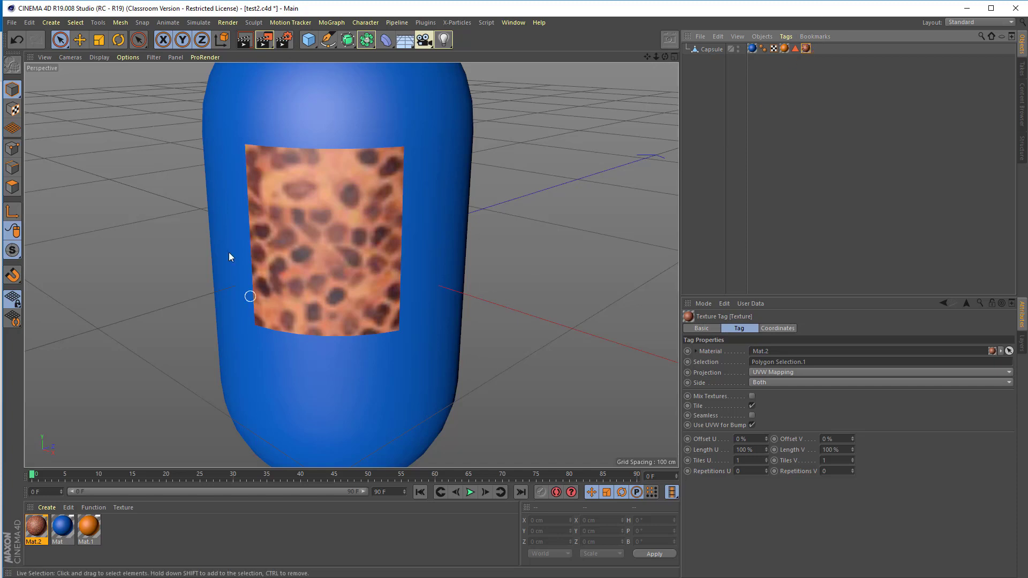
{"action": "left_click", "coordinate": [795, 48]}
{"action": "left_click", "coordinate": [805, 49]}
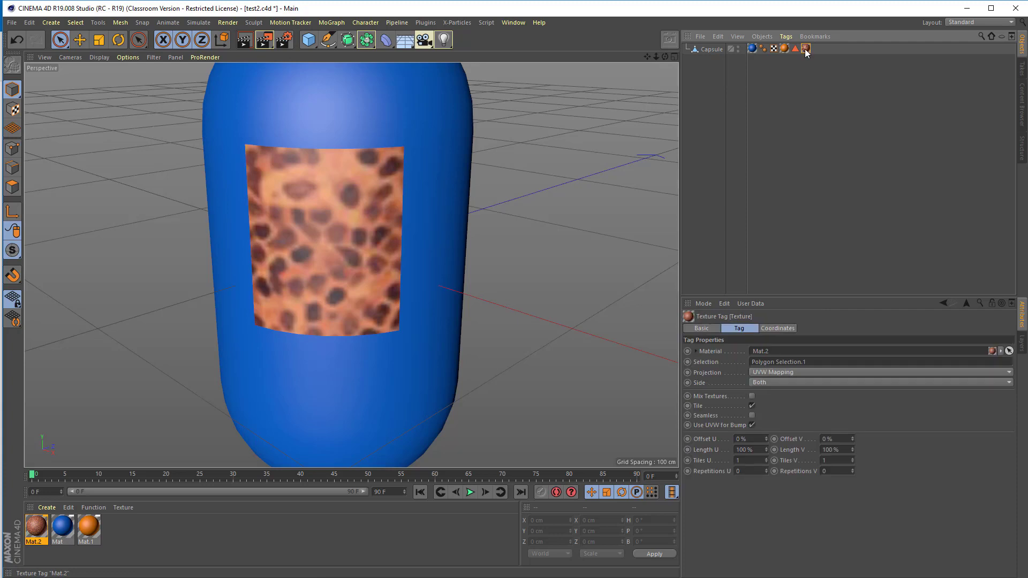
Set Length U and Length V of the capsule's Mat.2 texture tag to 20% each
{"action": "left_click_drag", "start_coordinate": [766, 448], "coordinate": [759, 454]}
{"action": "left_click", "coordinate": [757, 453]}
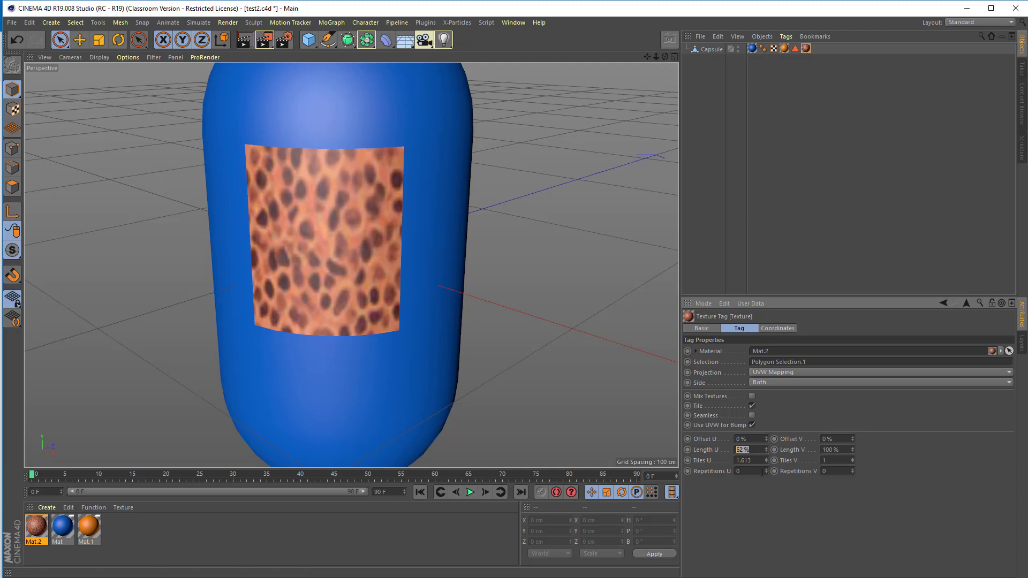
{"action": "type", "text": "20"}
{"action": "key", "text": "Tab"}
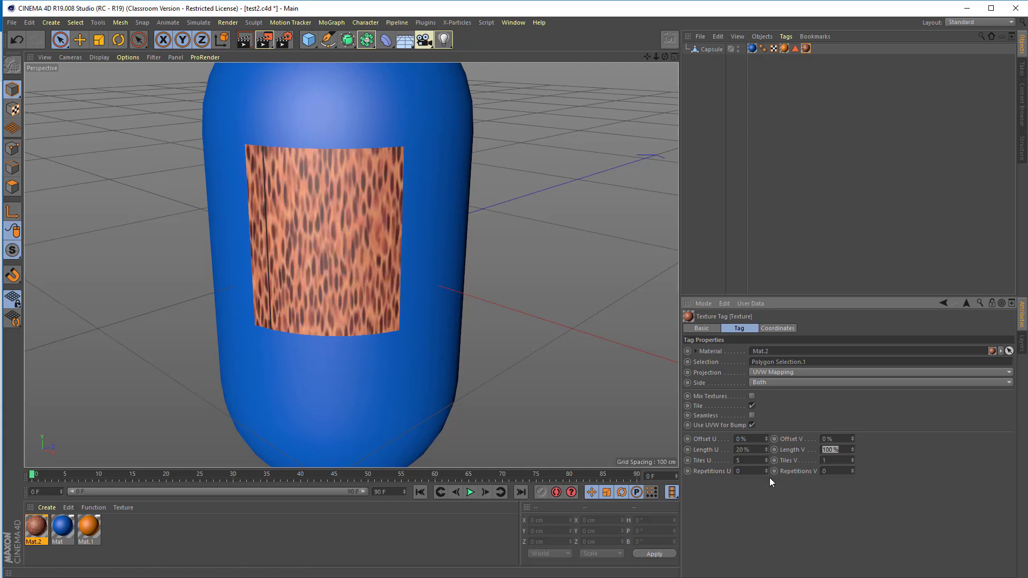
{"action": "type", "text": "20"}
{"action": "key", "text": "Tab"}
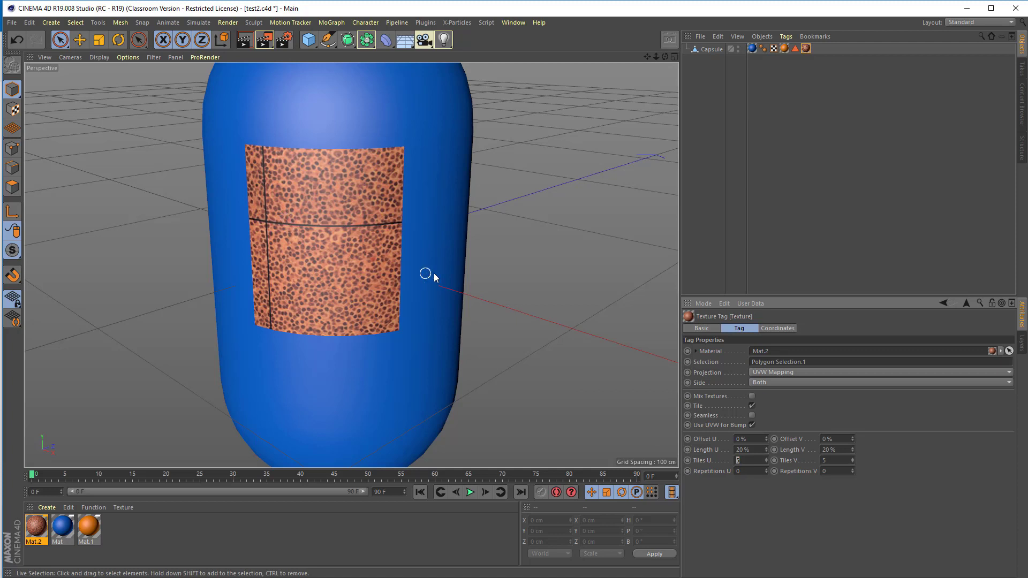
{"action": "left_click", "coordinate": [321, 253]}
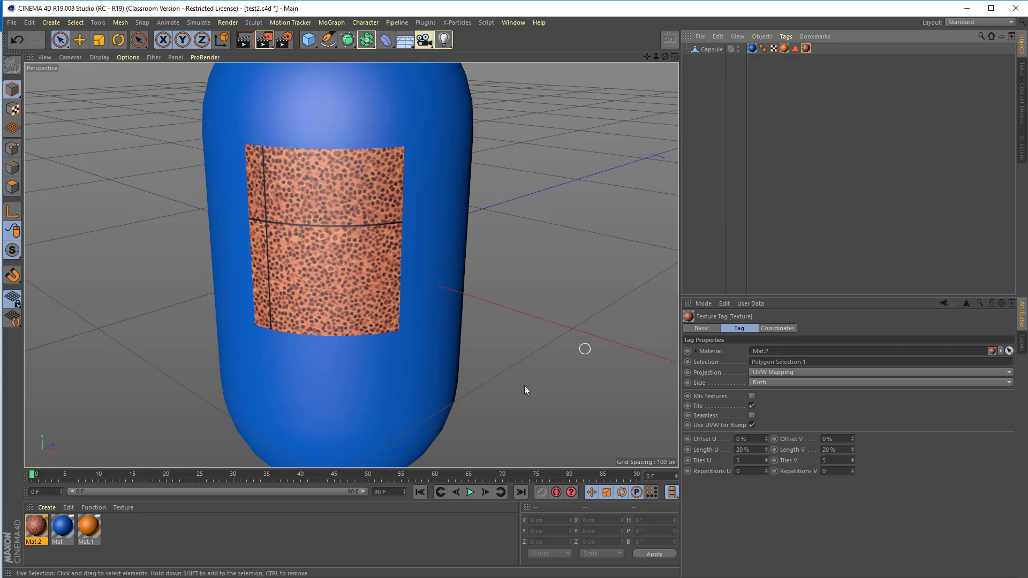
Set the viewport texture preview size of material Mat.2 to 1024x1024 (4 MB)
{"action": "left_click", "coordinate": [37, 528]}
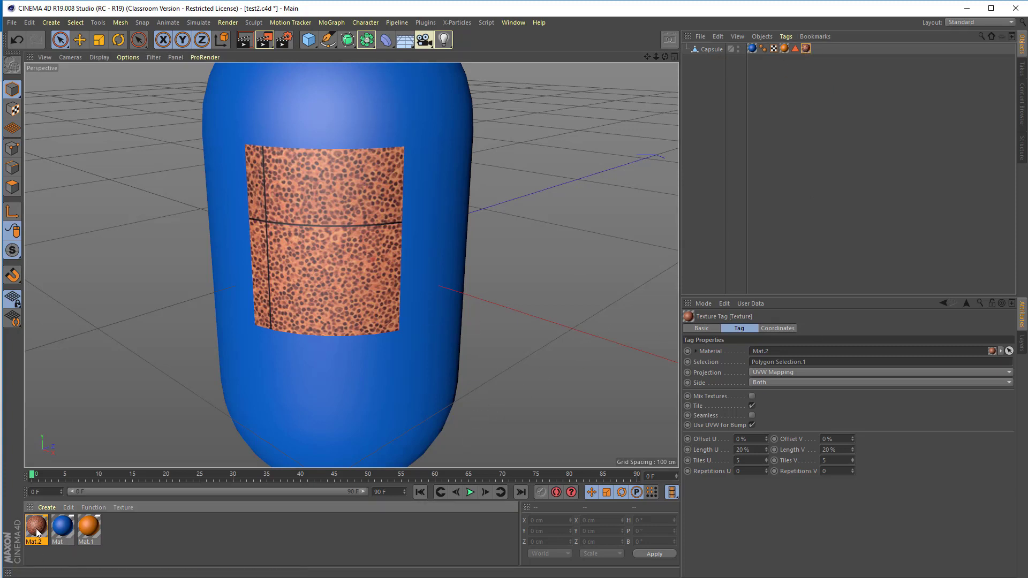
{"action": "left_click", "coordinate": [848, 328]}
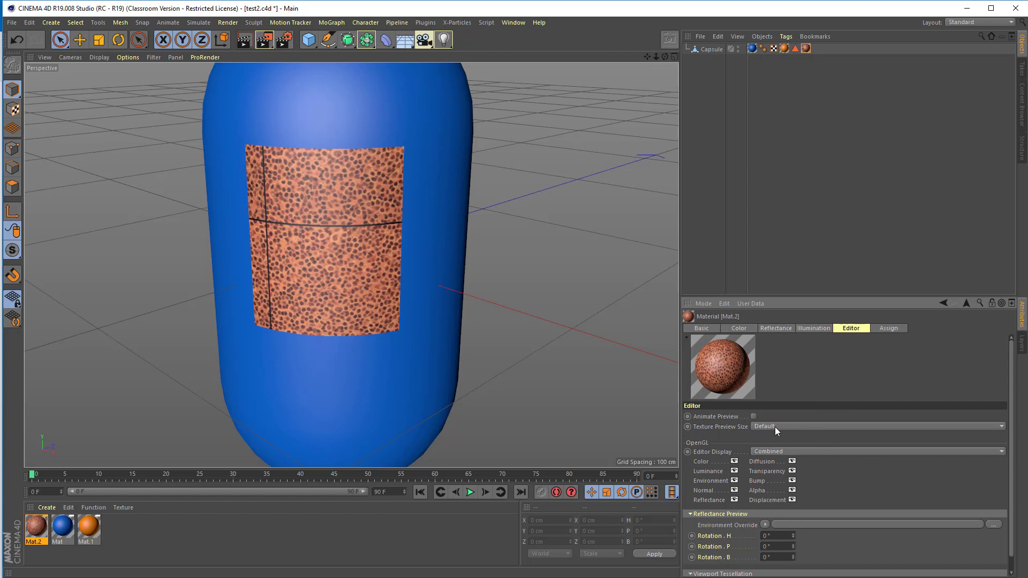
{"action": "left_click", "coordinate": [996, 426]}
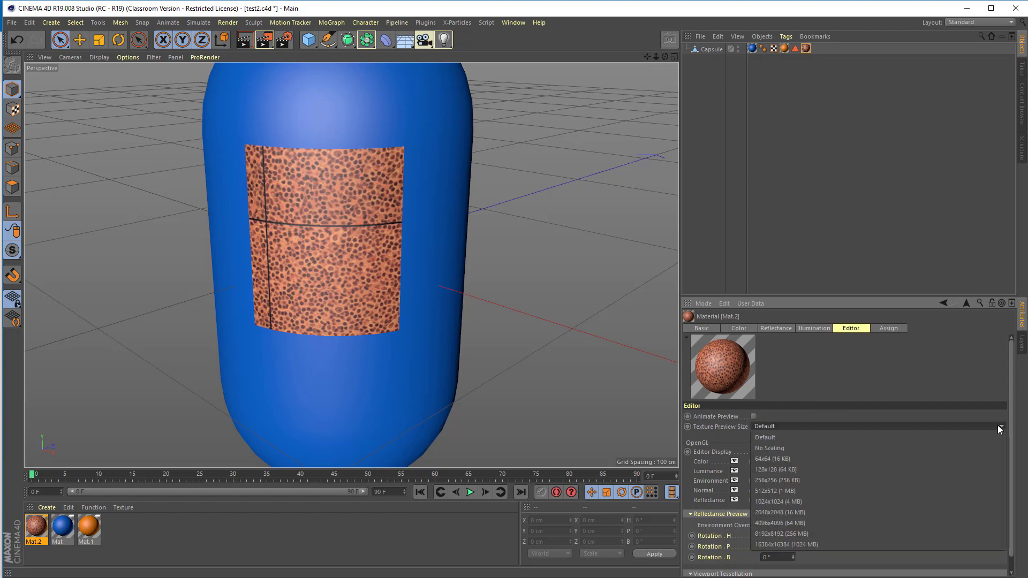
{"action": "left_click", "coordinate": [786, 500]}
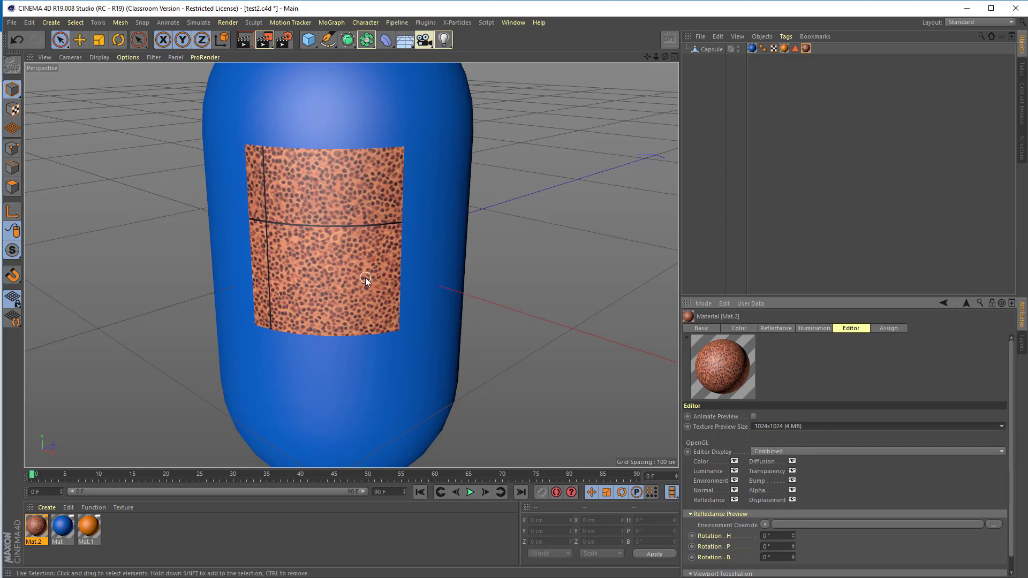
Compare the top and four-view layouts, and examine the tiled bone marrow patch up close in the maximized perspective view
{"action": "key", "text": "F2"}
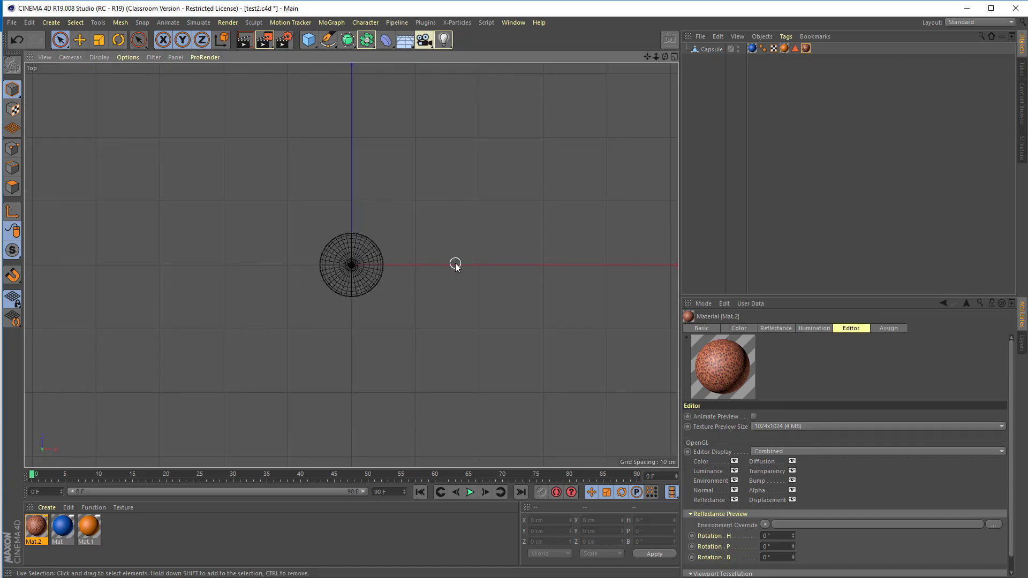
{"action": "left_click", "coordinate": [675, 56]}
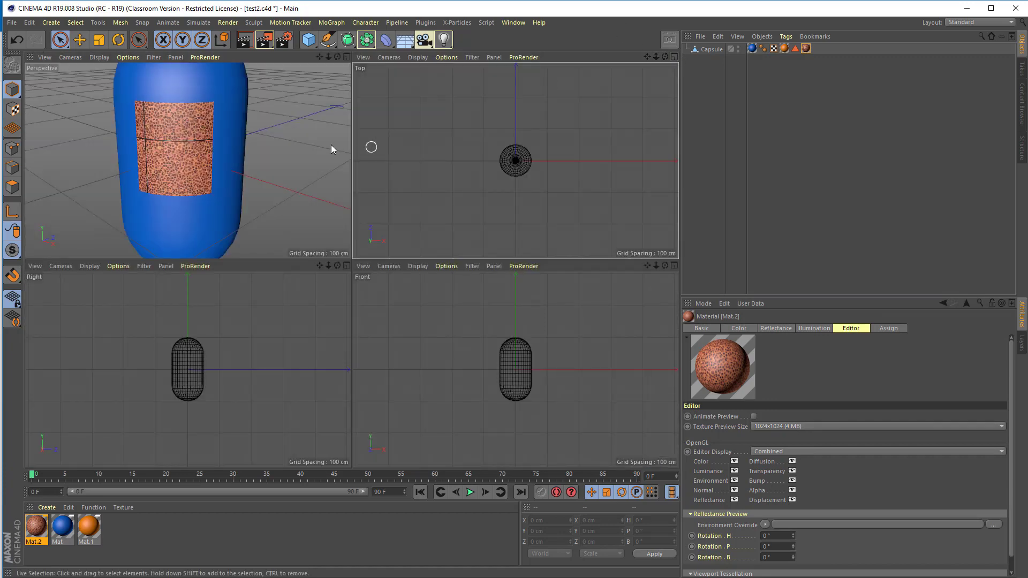
{"action": "left_click", "coordinate": [347, 57]}
{"action": "scroll", "coordinate": [302, 267], "scroll_direction": "up", "scroll_amount": 6}
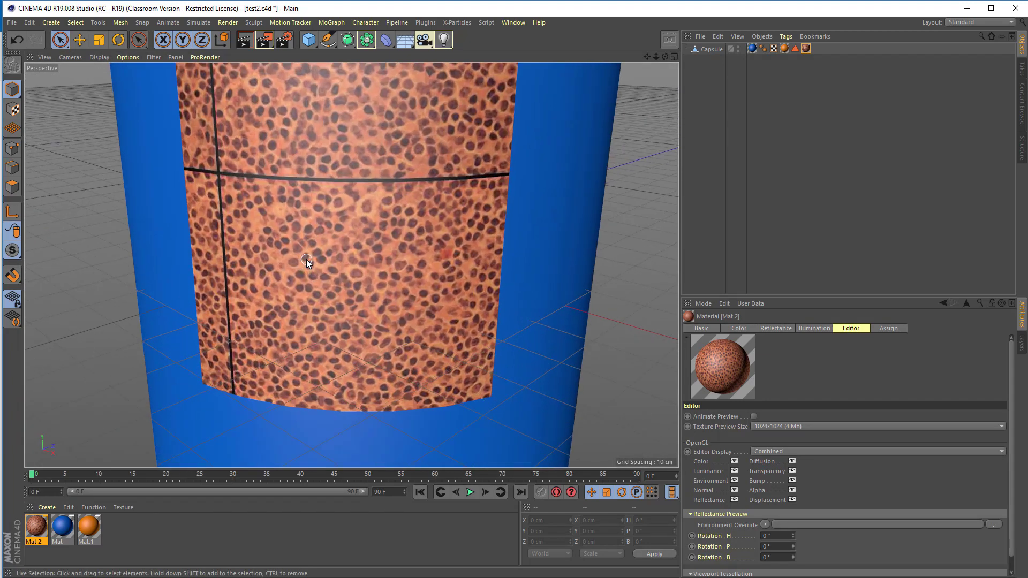
{"action": "scroll", "coordinate": [370, 279], "scroll_direction": "down", "scroll_amount": 5}
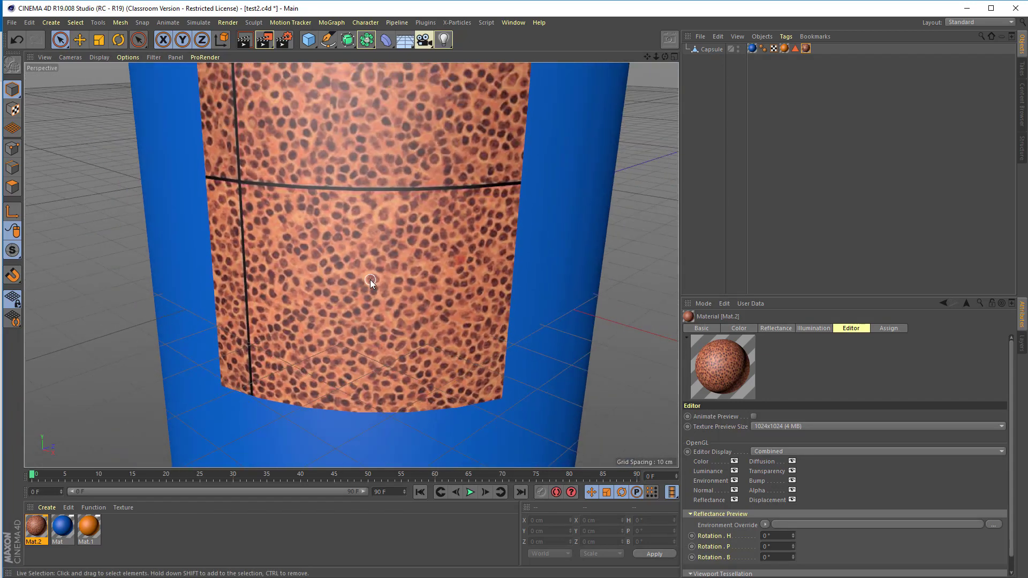